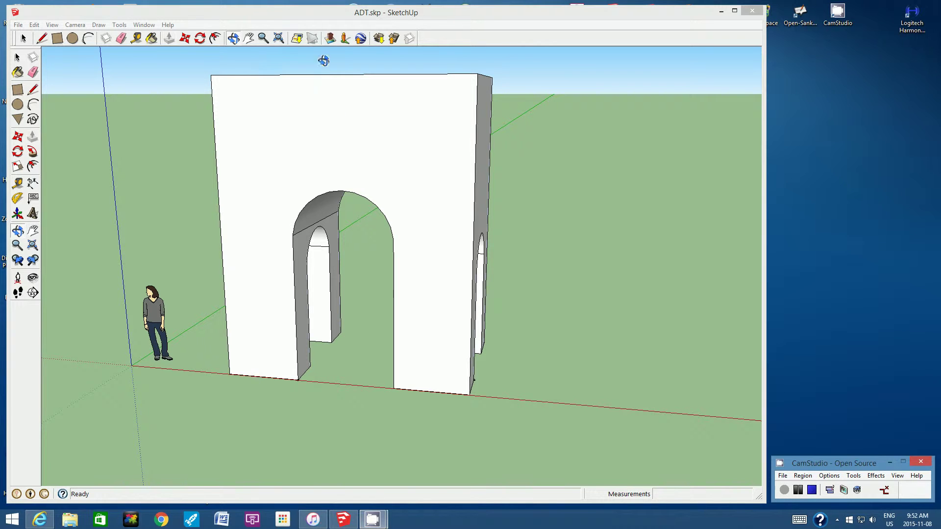
Step: Draw a 1.50 m horizontal line across the front face, from the large arch's spring point to the outer edge nearest the figure
left_click(254, 23)
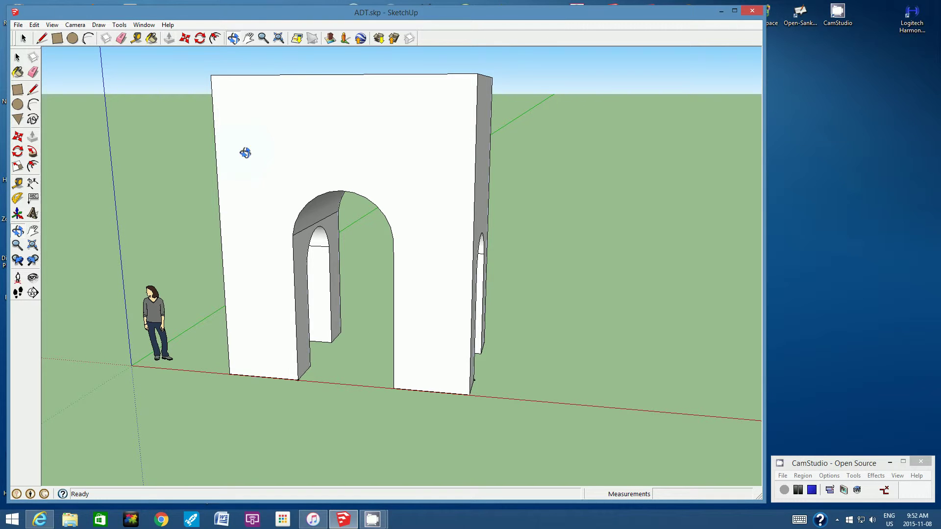
left_click(263, 38)
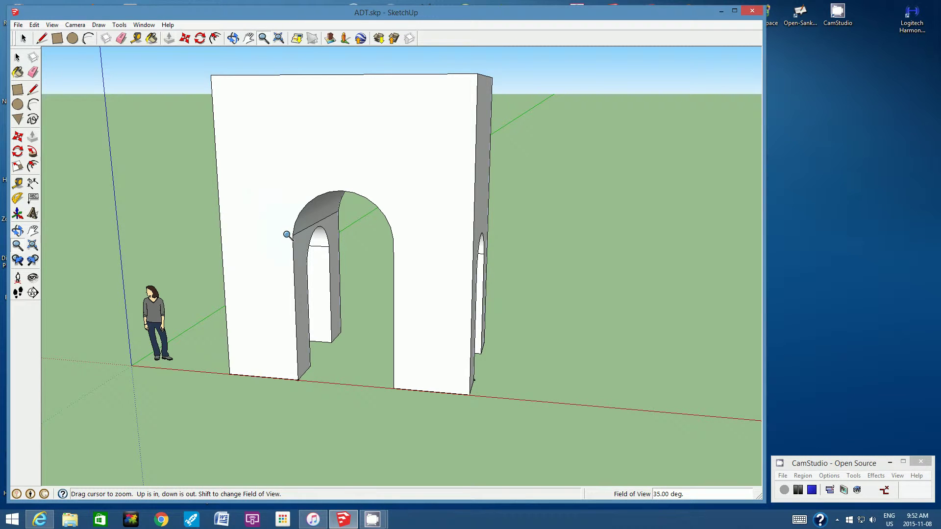
scroll(287, 235, "up", 1)
scroll(287, 234, "up", 3)
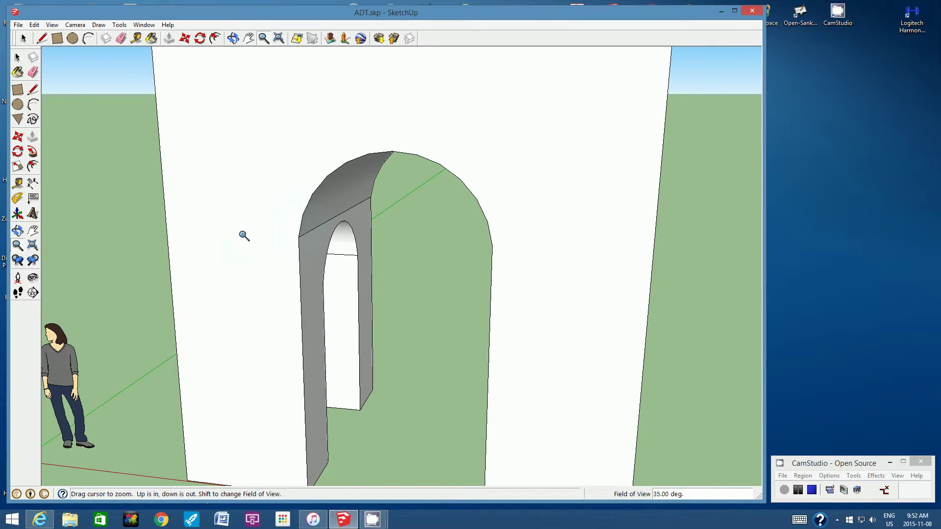
left_click(42, 38)
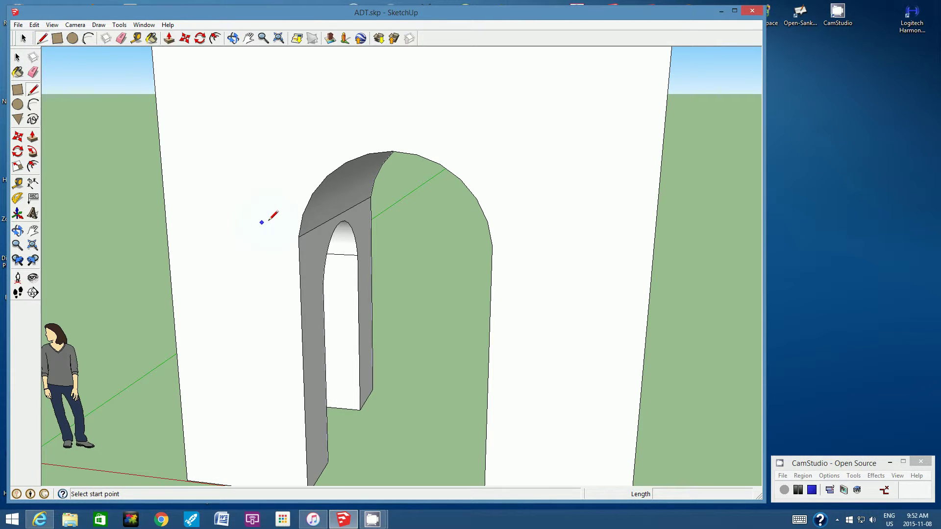
left_click(299, 238)
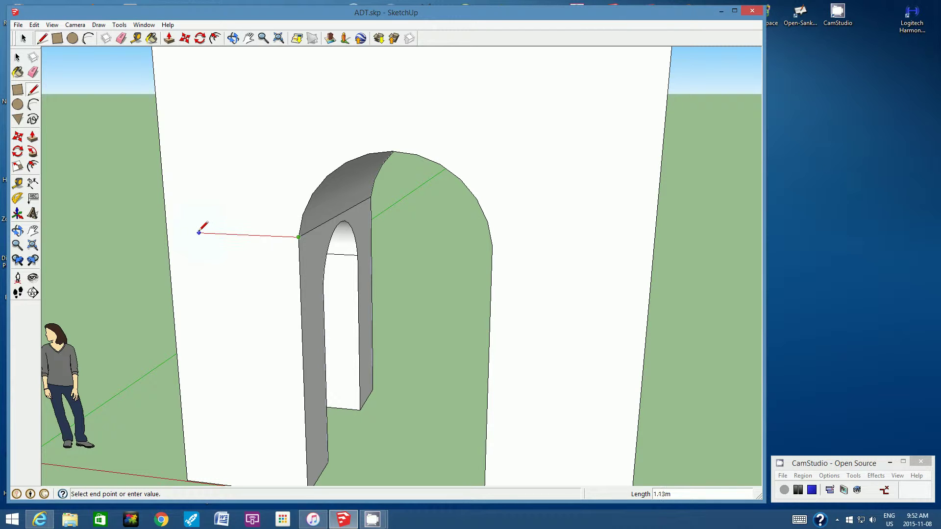
left_click(167, 231)
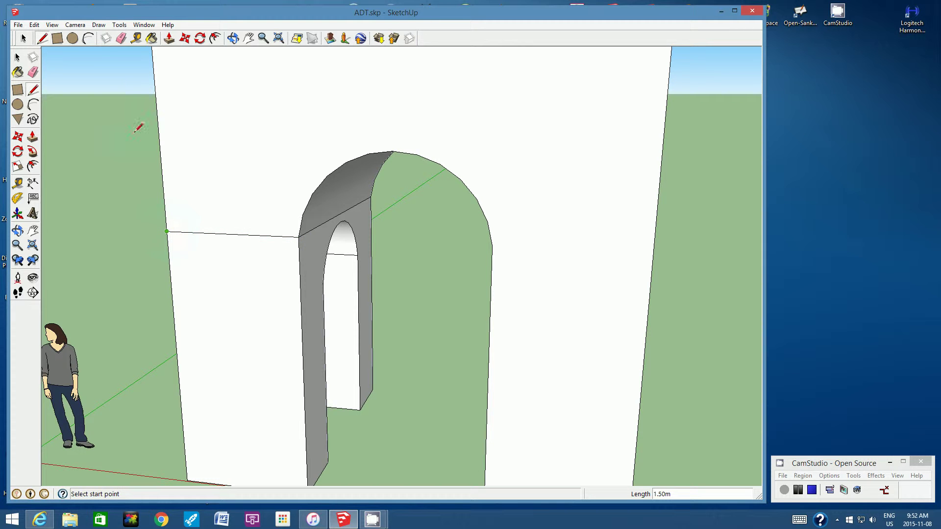
Step: Continue the line from that corner across the adjoining small-arch side face, 3.00 m along the green axis to the rear edge
left_click(234, 38)
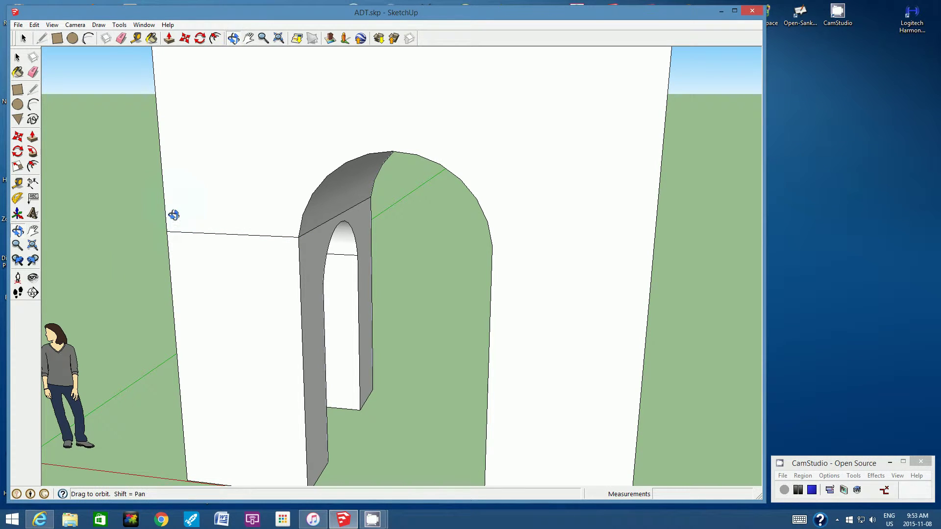
left_click_drag(173, 215, 473, 250)
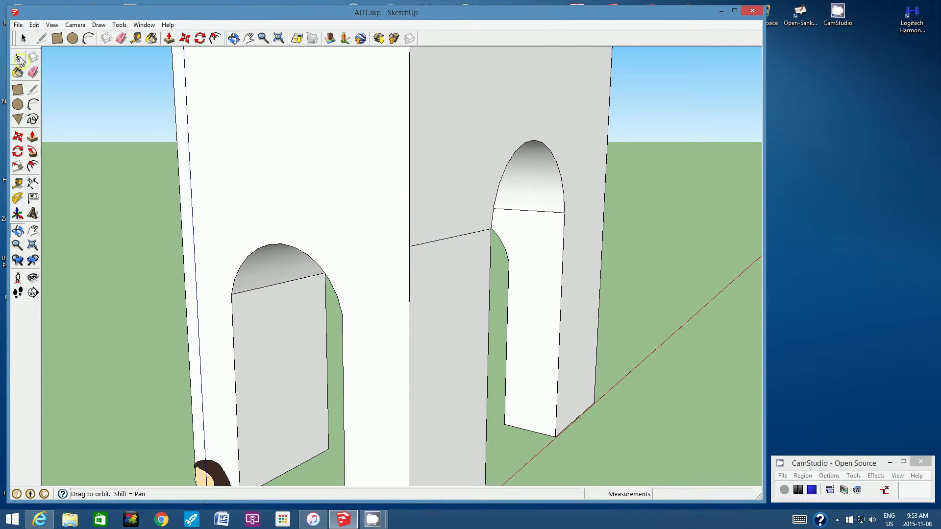
left_click(41, 39)
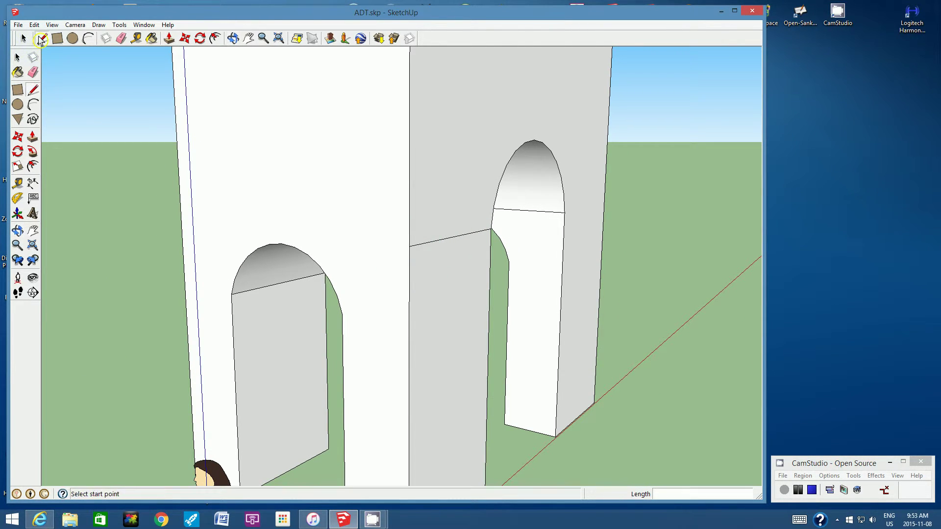
left_click(409, 245)
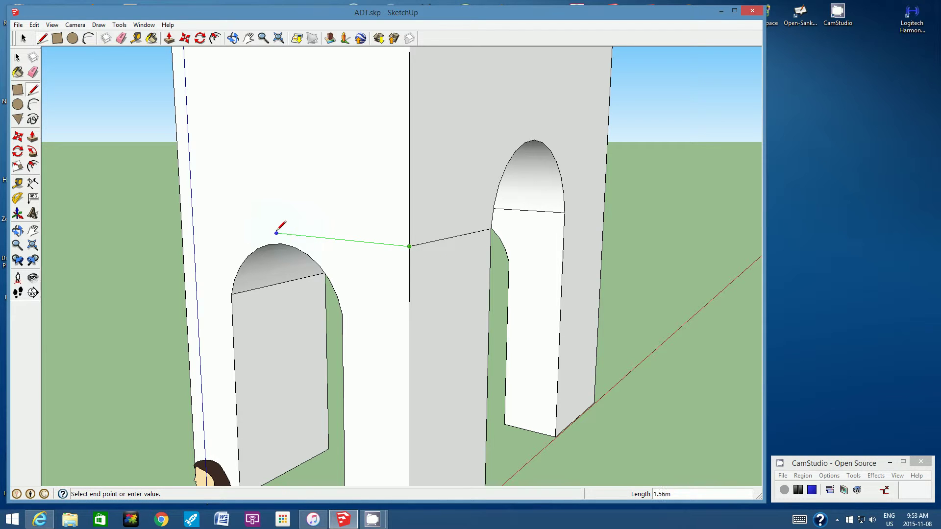
left_click(182, 223)
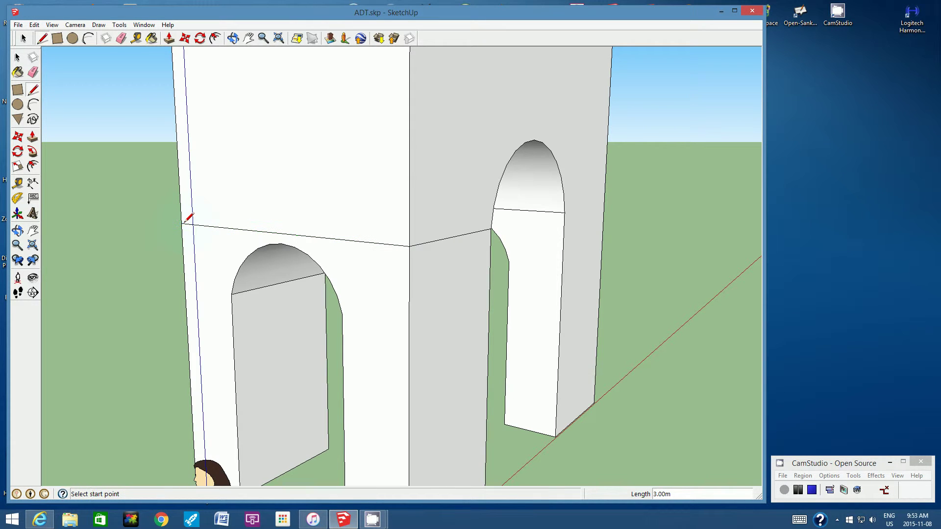
Step: Continue the line 1.50 m along the rear face, from the shared corner to the large arch's near spring point
left_click(232, 41)
left_click_drag(181, 233, 512, 212)
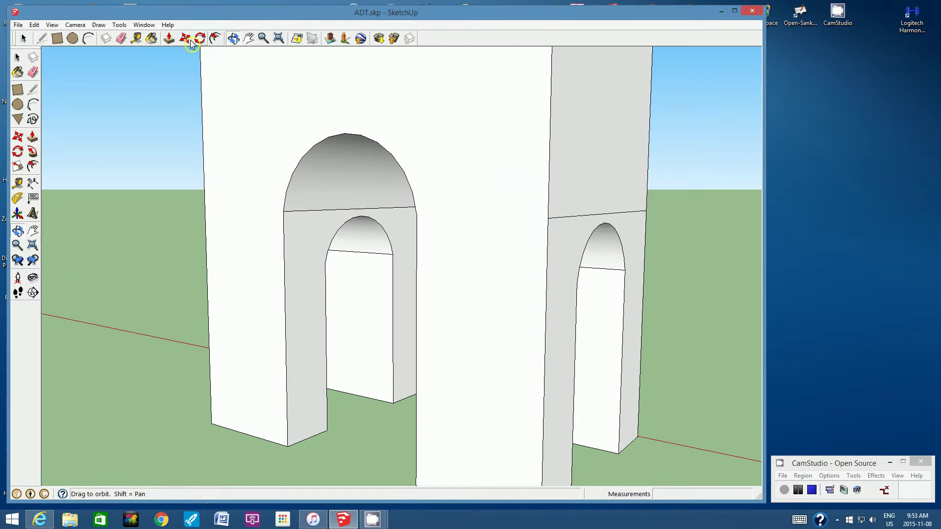
left_click(42, 38)
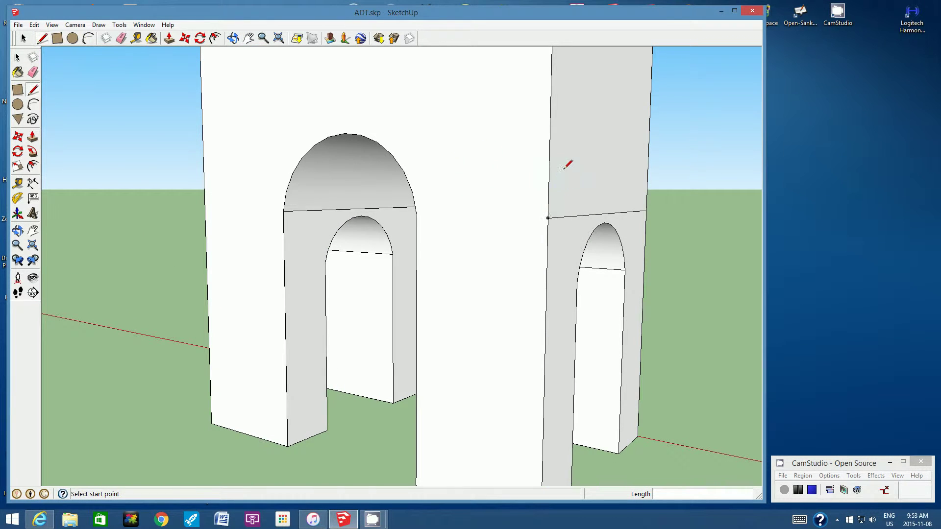
left_click(548, 217)
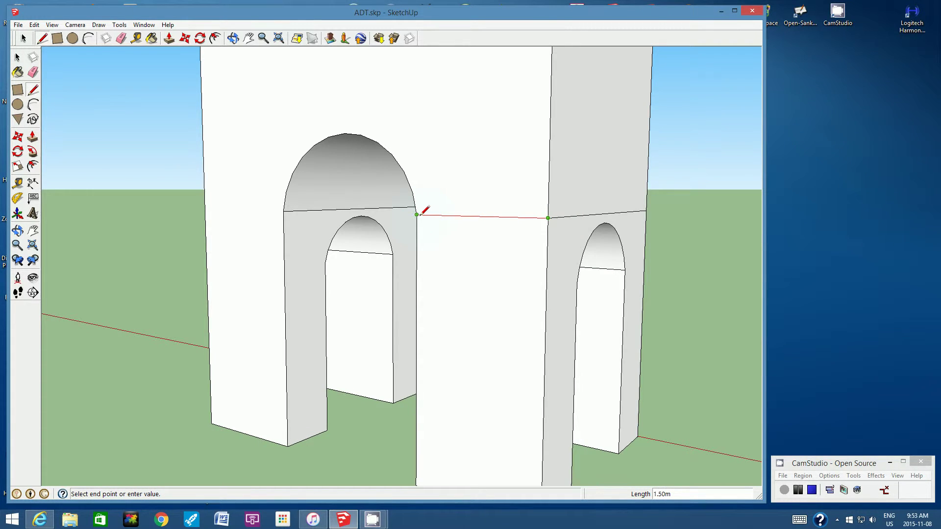
left_click(419, 214)
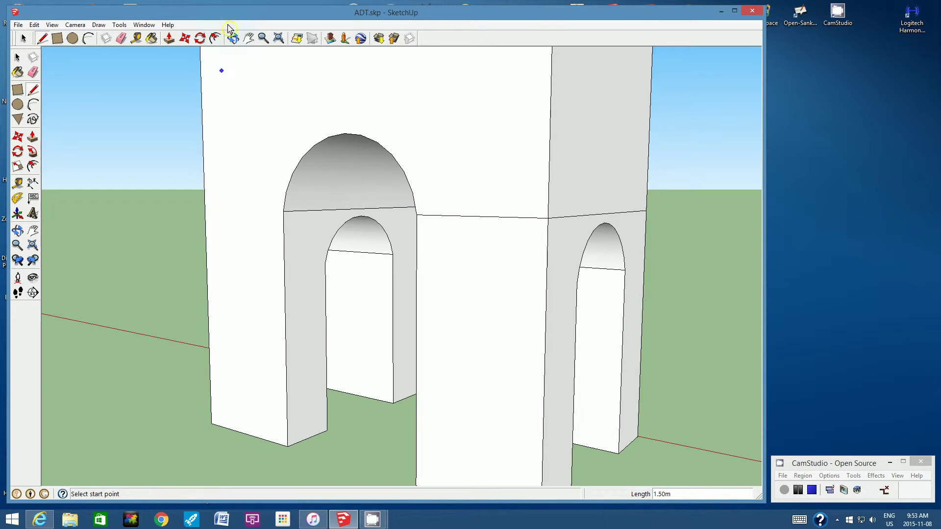
Step: Draw a 1.50 m line on the rear face's other pier, from the large arch's opposite spring point to the outer edge
left_click(233, 38)
left_click_drag(220, 69, 521, 208)
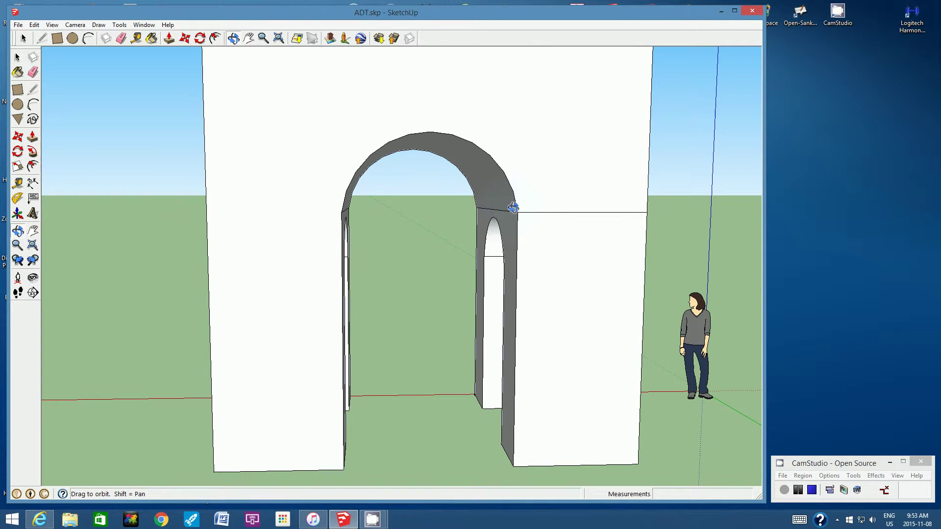
left_click_drag(443, 216, 324, 211)
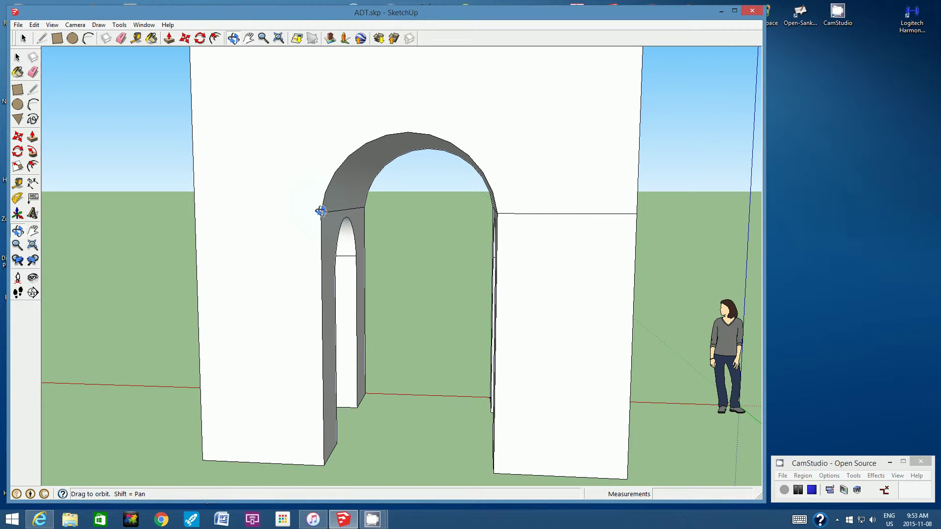
left_click(42, 38)
left_click(321, 212)
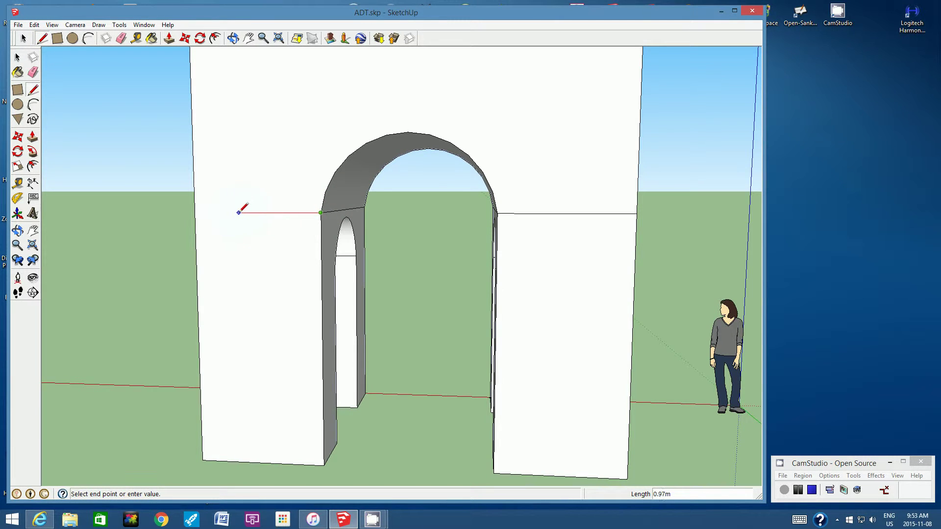
left_click(195, 212)
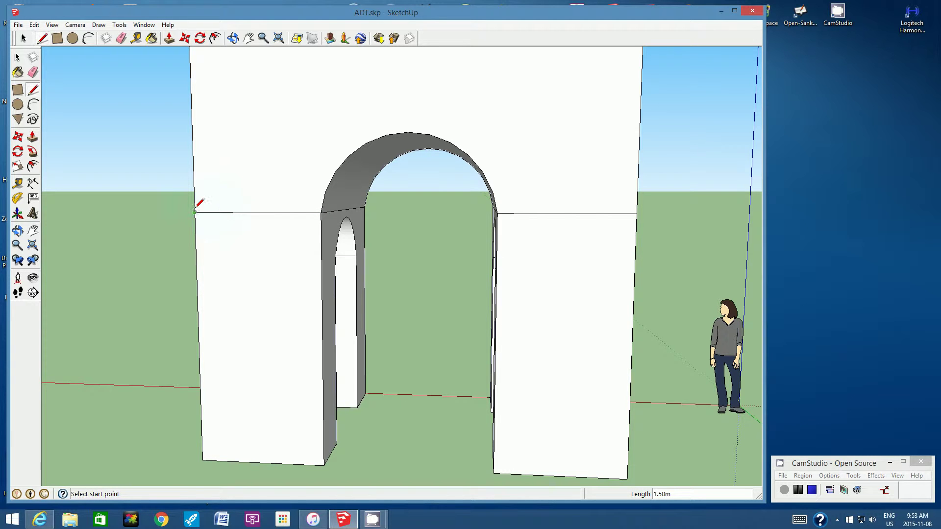
Step: Extend the line 3.00 m across the second small-arch side face, from the rear corner to the front edge
left_click(233, 38)
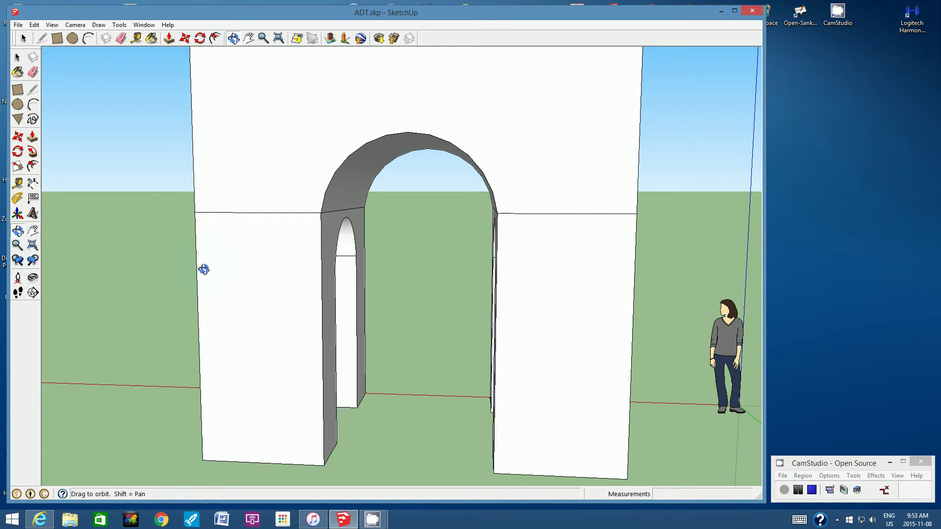
left_click_drag(203, 270, 357, 261)
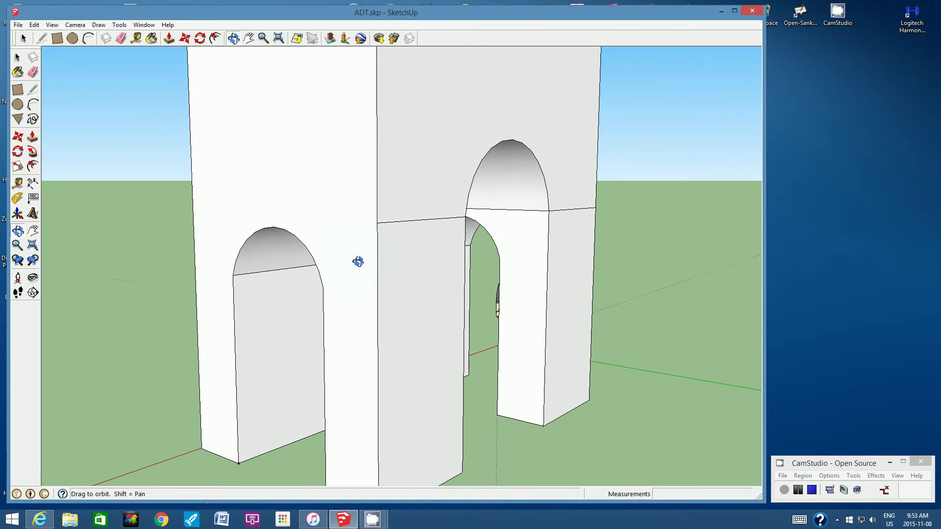
left_click(41, 38)
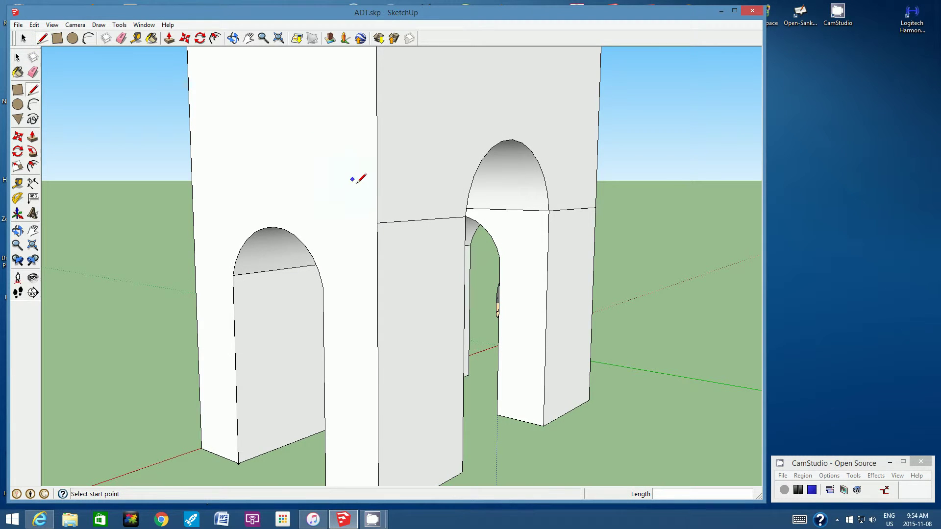
left_click(377, 223)
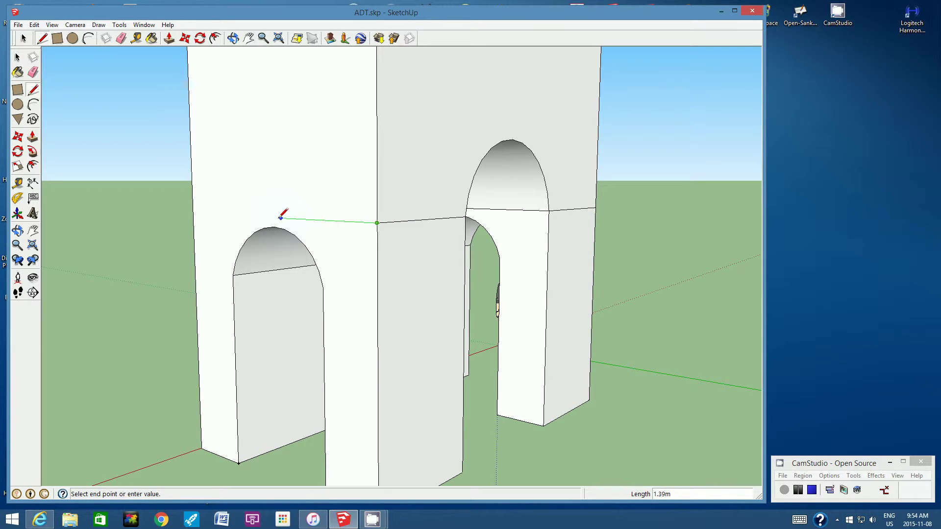
left_click(193, 213)
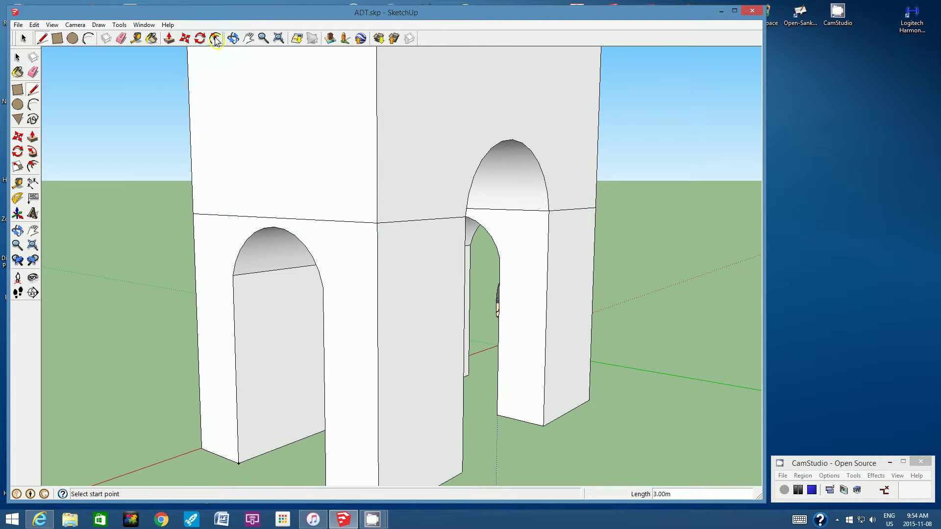
Step: Close the band on the front face with a 1.50 m line from the corner to the large arch's remaining spring point
left_click(233, 38)
left_click_drag(184, 201, 466, 202)
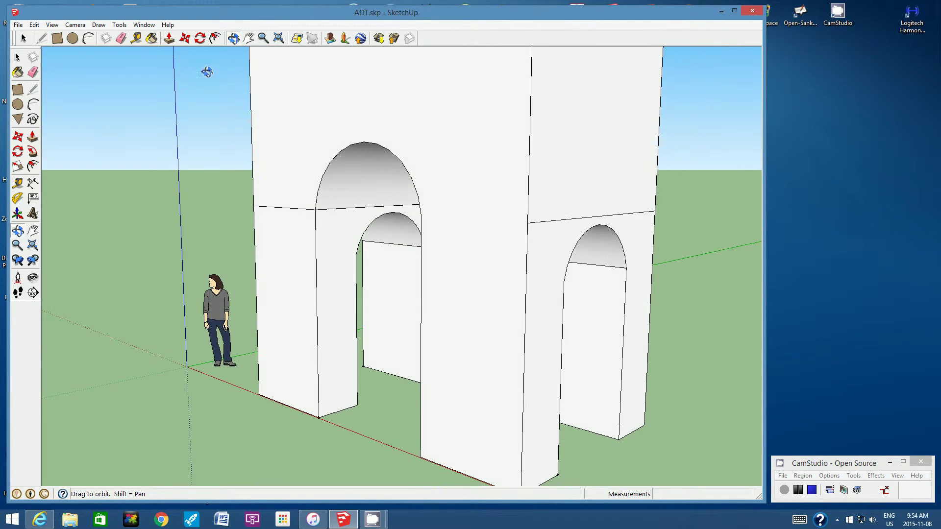
left_click(42, 39)
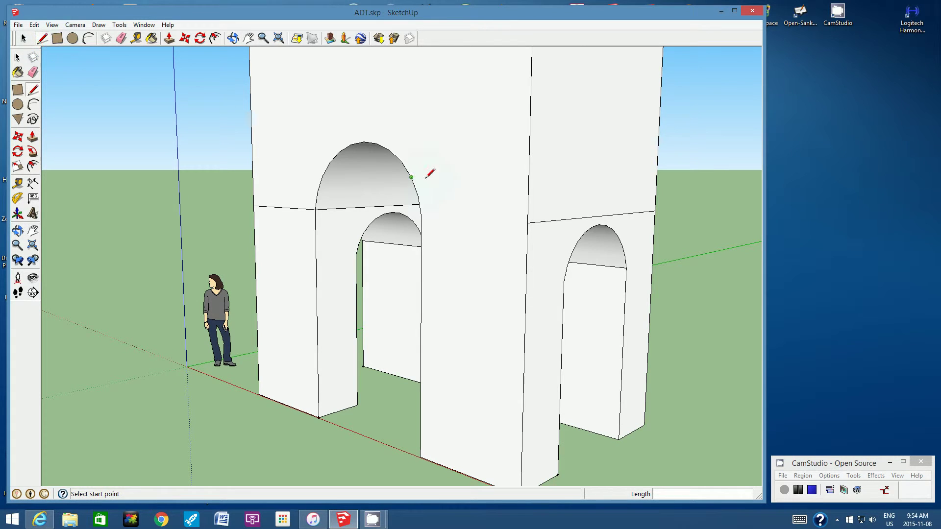
left_click(527, 222)
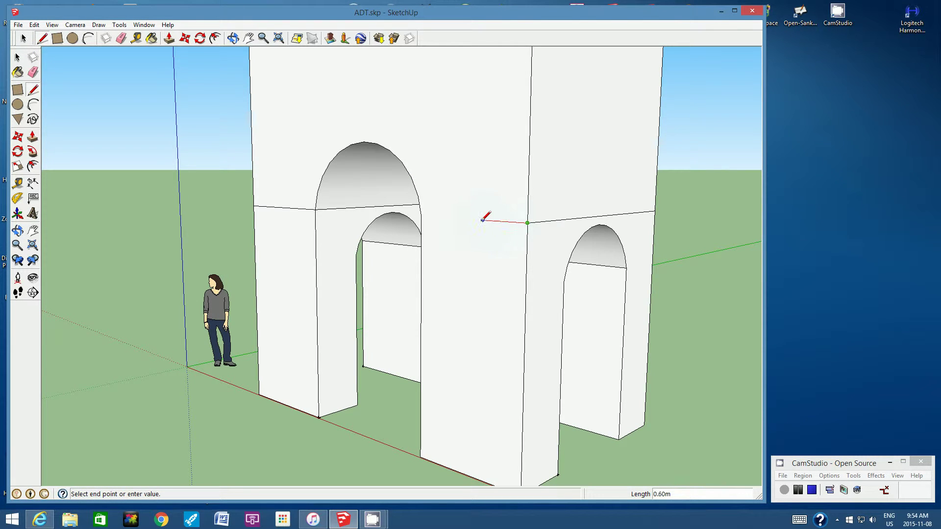
left_click(426, 215)
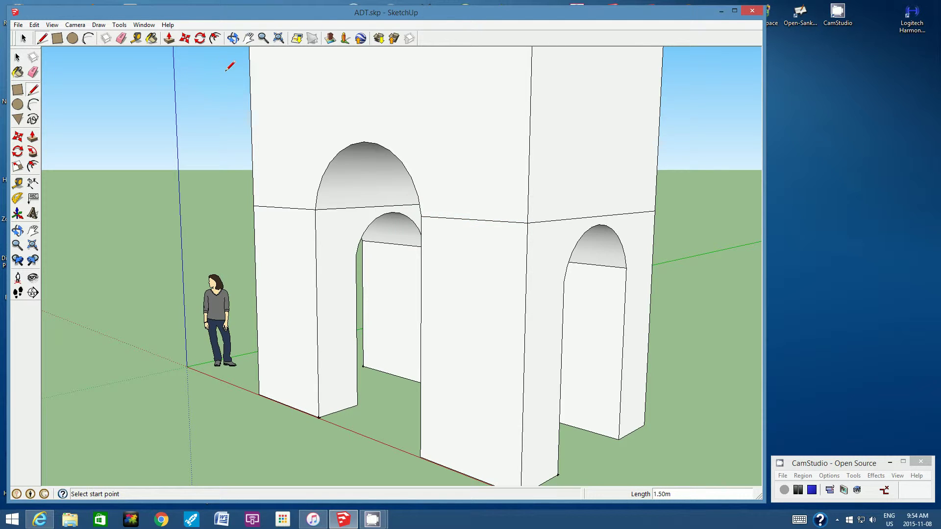
Step: Inspect the horizontal line around all sides of the arch, including where it meets the large arch openings
left_click(234, 38)
left_click_drag(361, 199, 578, 227)
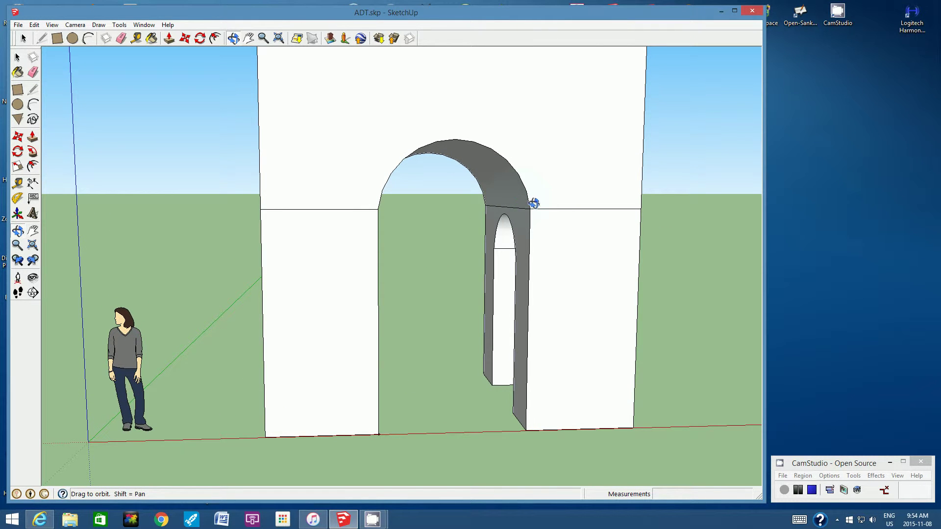
left_click_drag(534, 203, 363, 206)
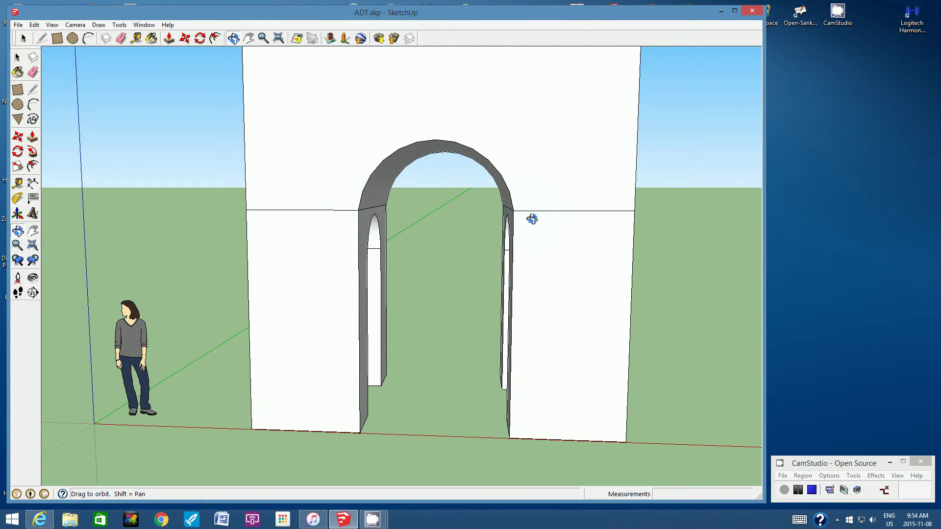
left_click_drag(531, 219, 303, 211)
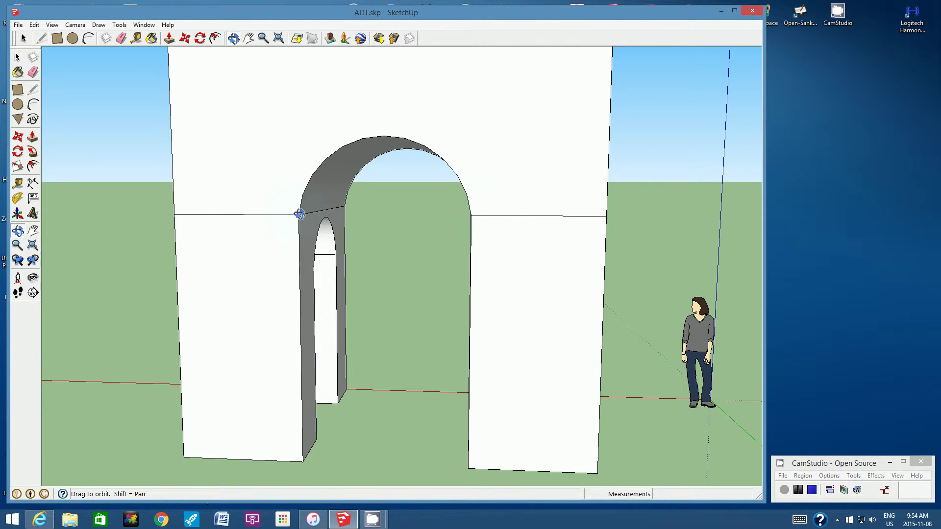
left_click_drag(458, 221, 514, 201)
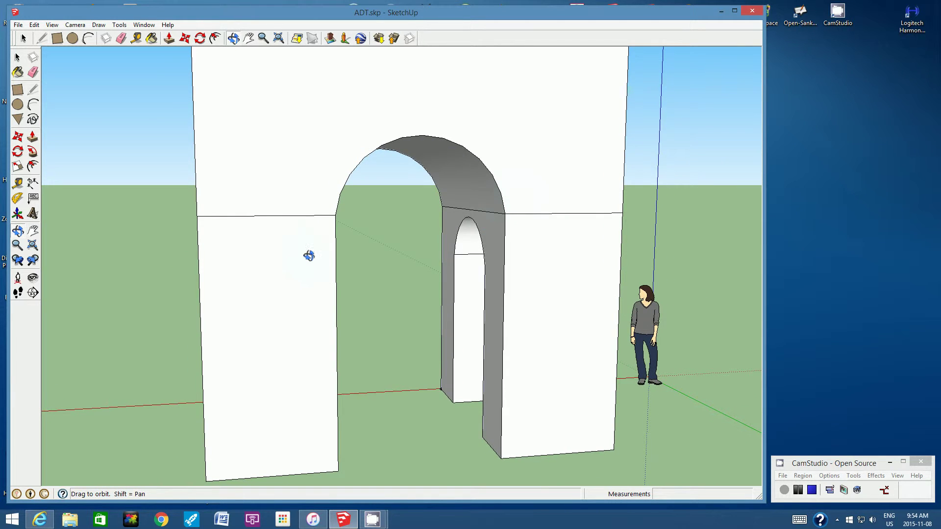
left_click_drag(281, 250, 568, 234)
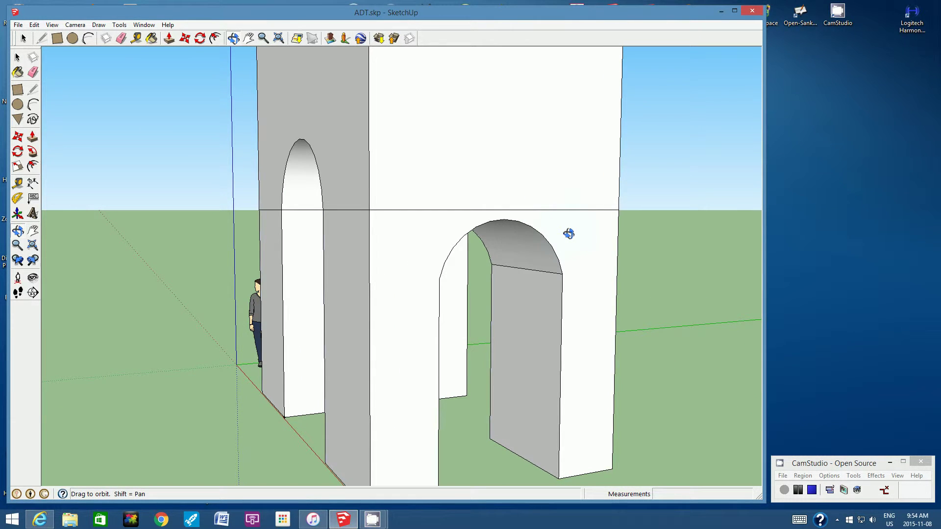
left_click_drag(366, 225, 342, 218)
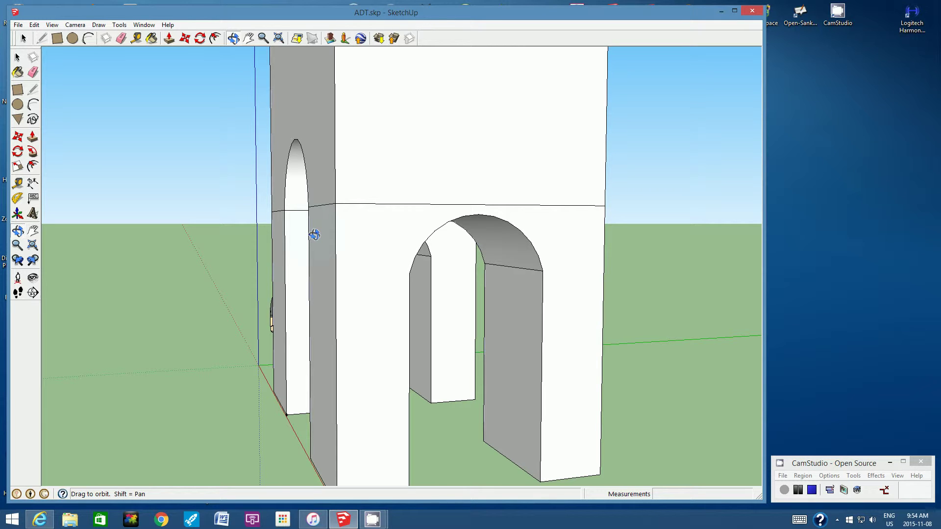
left_click(263, 40)
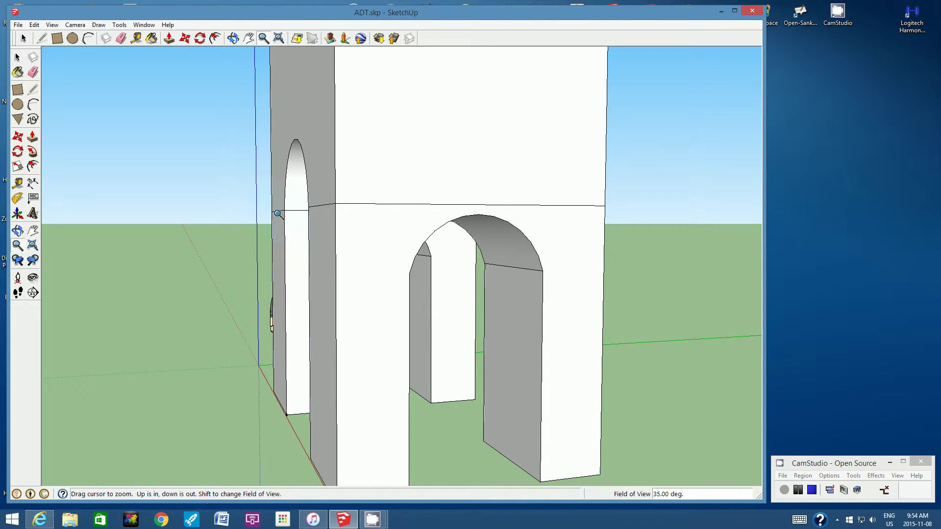
Step: Draw a 3 cm by 3 cm square at the large arch's spring point, projecting outward from the pier face below the dividing line
scroll(284, 211, "up", 5)
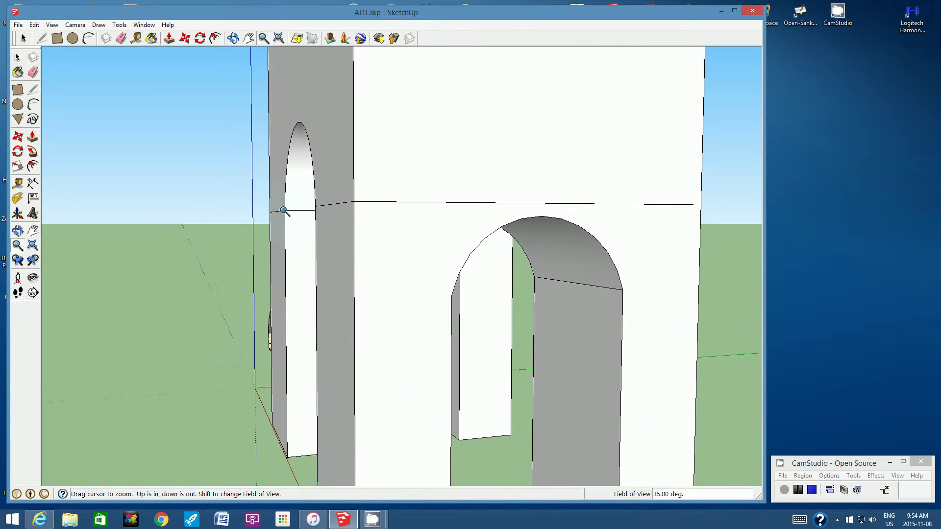
scroll(284, 210, "up", 4)
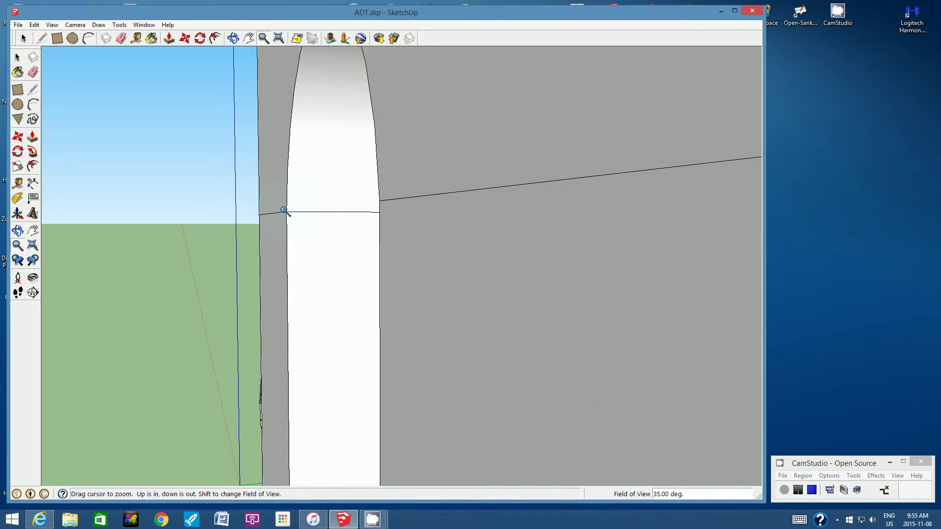
scroll(284, 211, "up", 2)
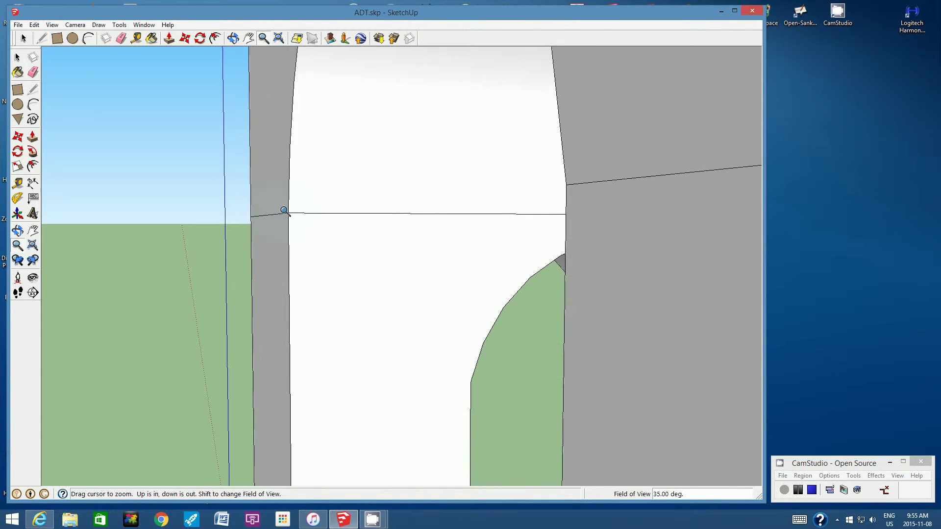
scroll(296, 217, "up", 2)
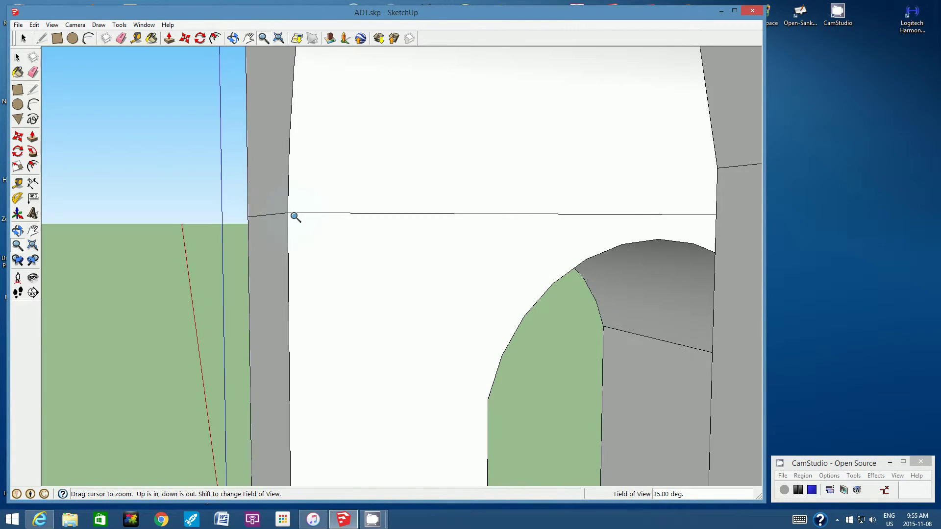
left_click(233, 39)
left_click_drag(335, 226, 326, 227)
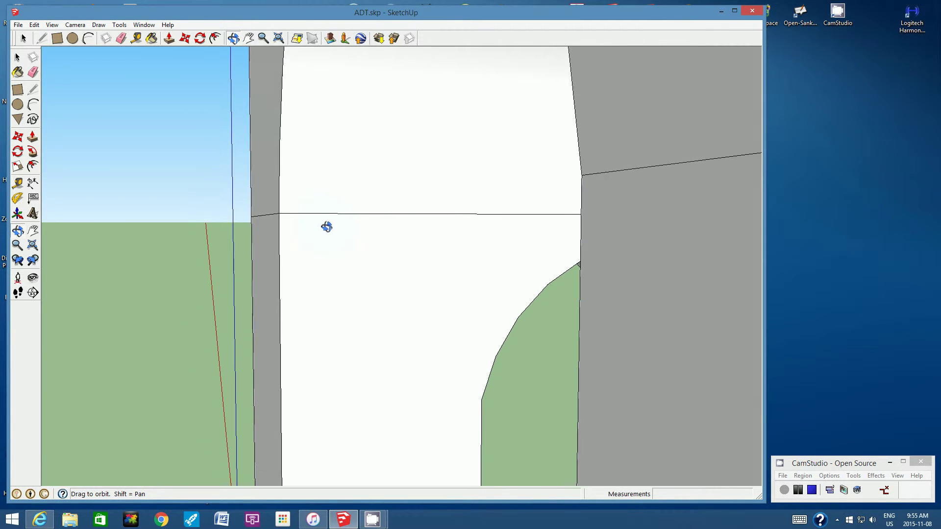
left_click(263, 38)
scroll(279, 216, "down", 2)
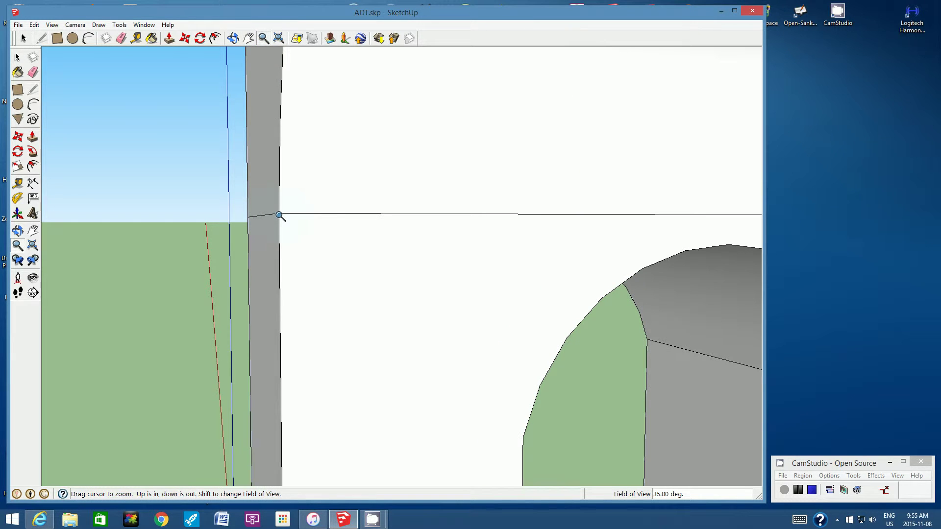
left_click(234, 38)
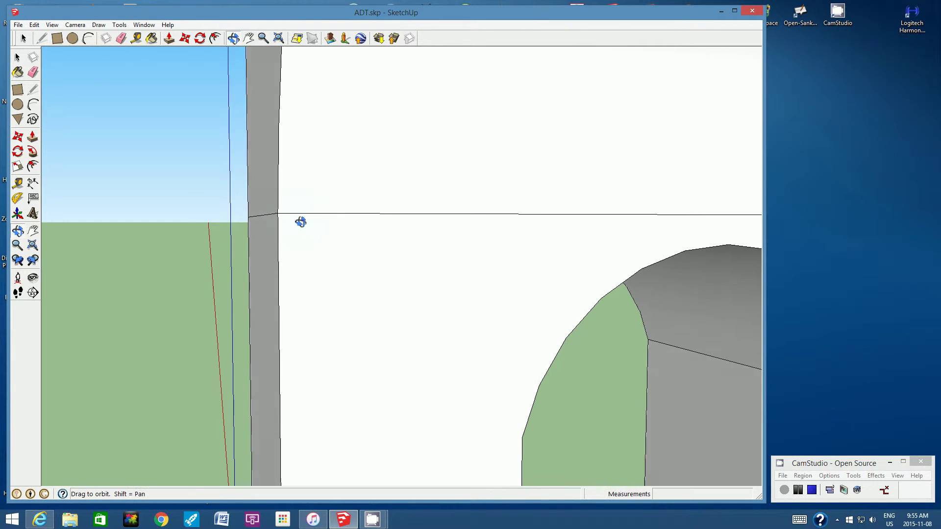
left_click_drag(300, 220, 286, 223)
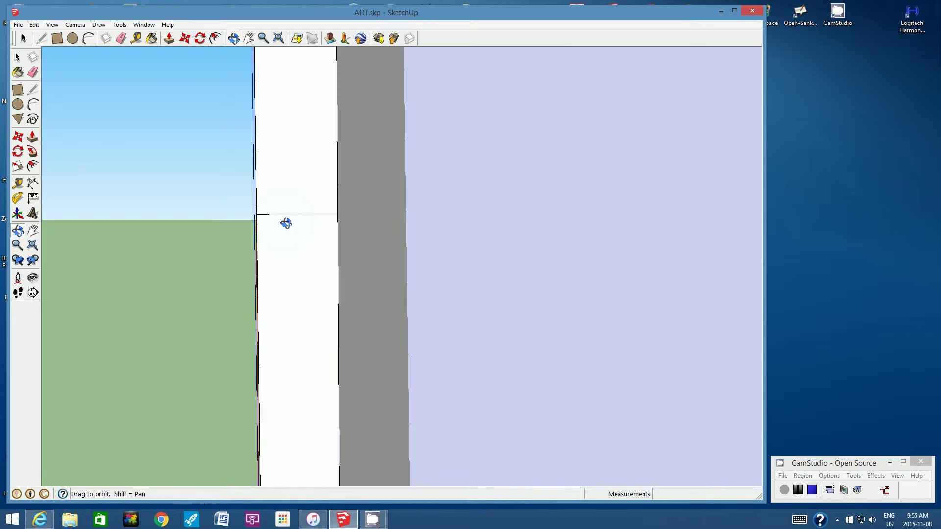
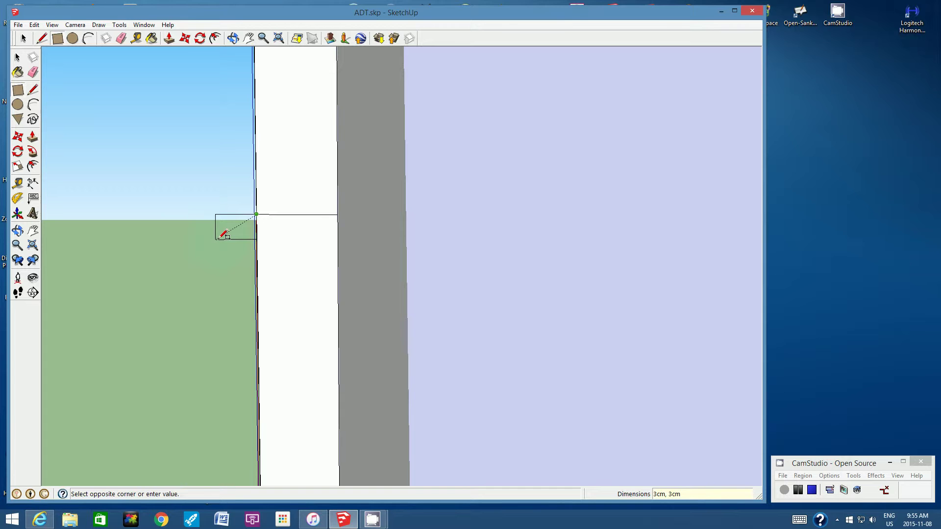
key("Return")
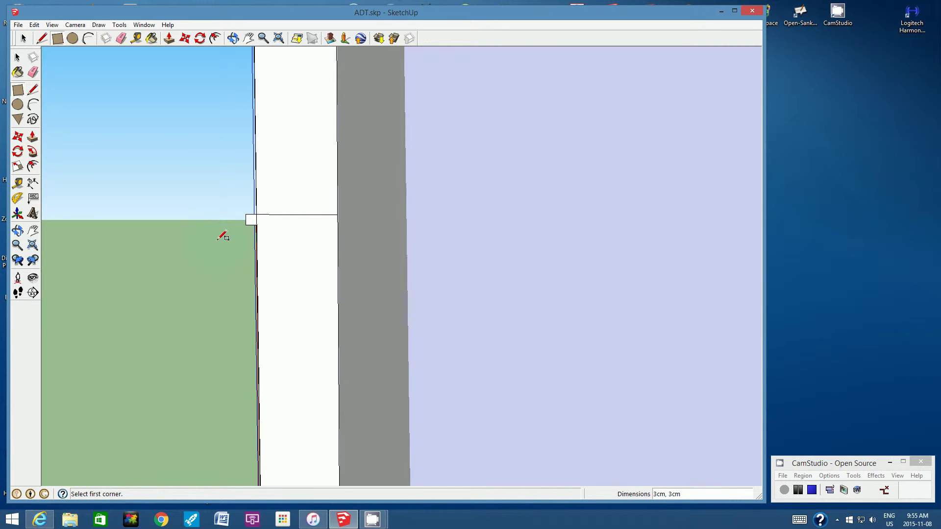
Step: Place a guide point on the pier edge 1 cm below the square's lower inner corner
left_click(263, 38)
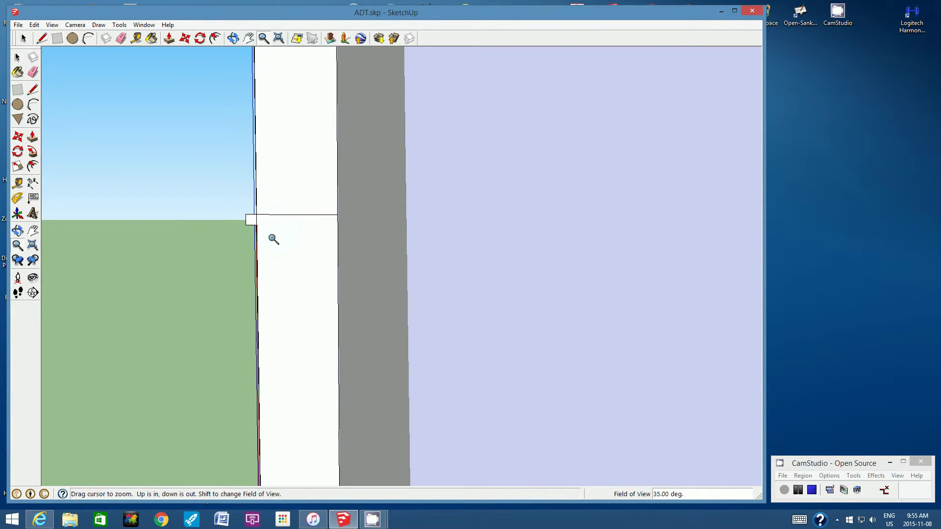
scroll(257, 228, "down", 3)
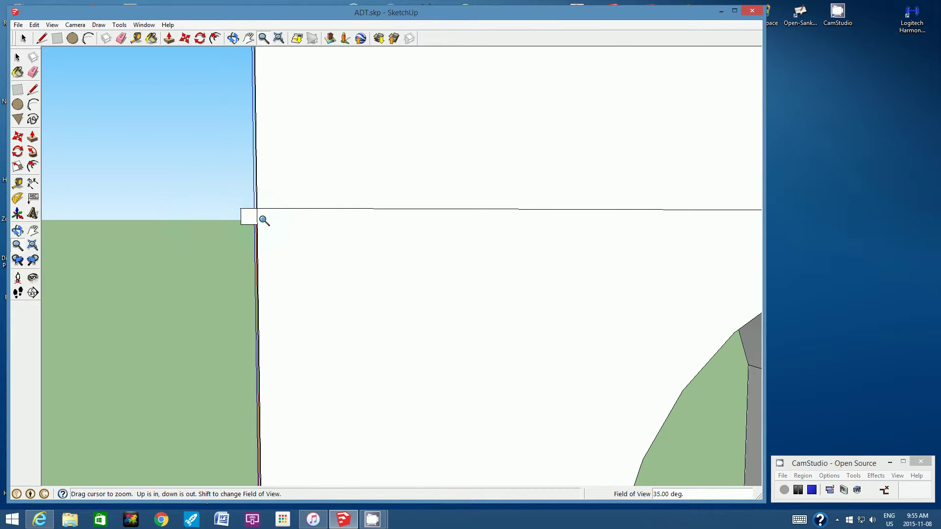
scroll(252, 225, "up", 1)
scroll(252, 225, "up", 1)
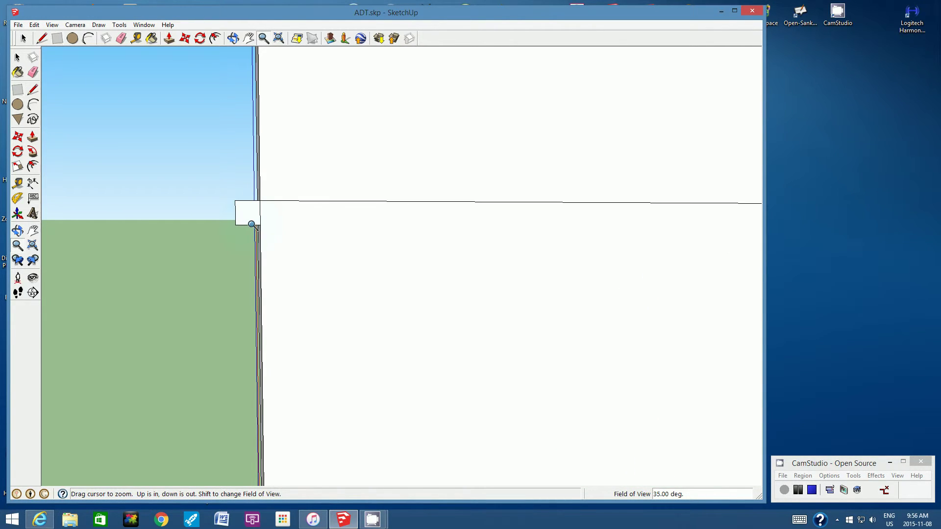
left_click(233, 38)
left_click_drag(287, 196, 281, 194)
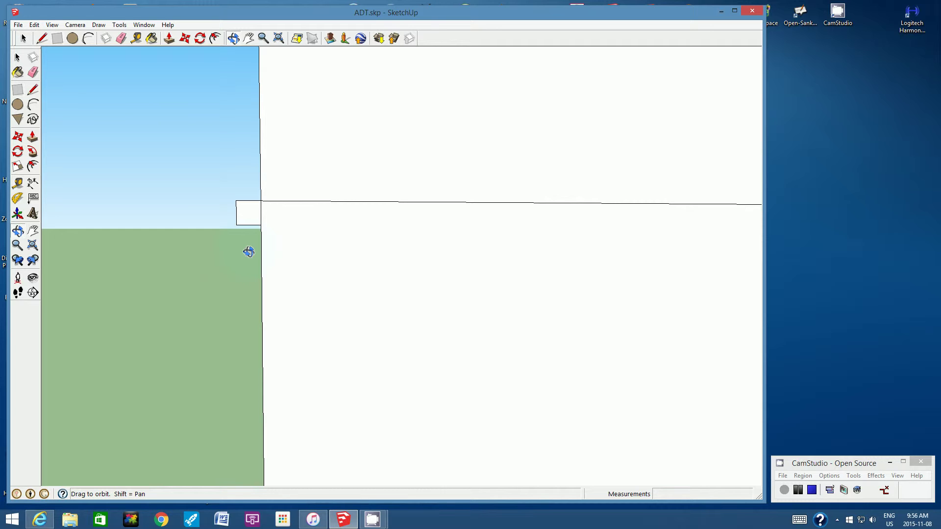
left_click(140, 40)
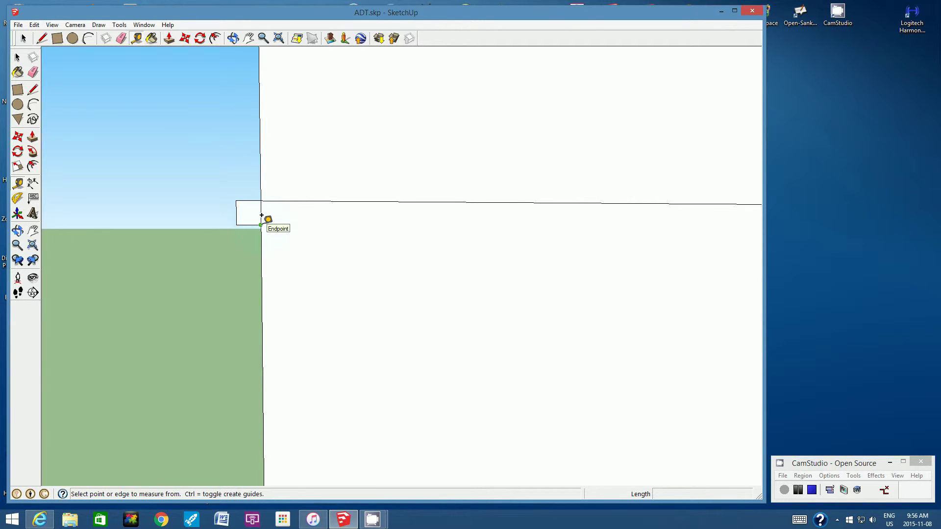
left_click(262, 216)
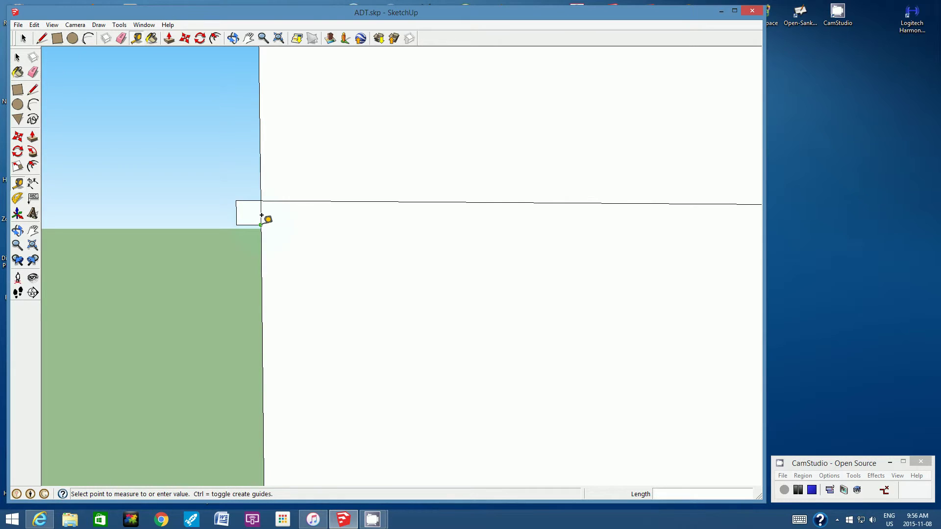
left_click(264, 240)
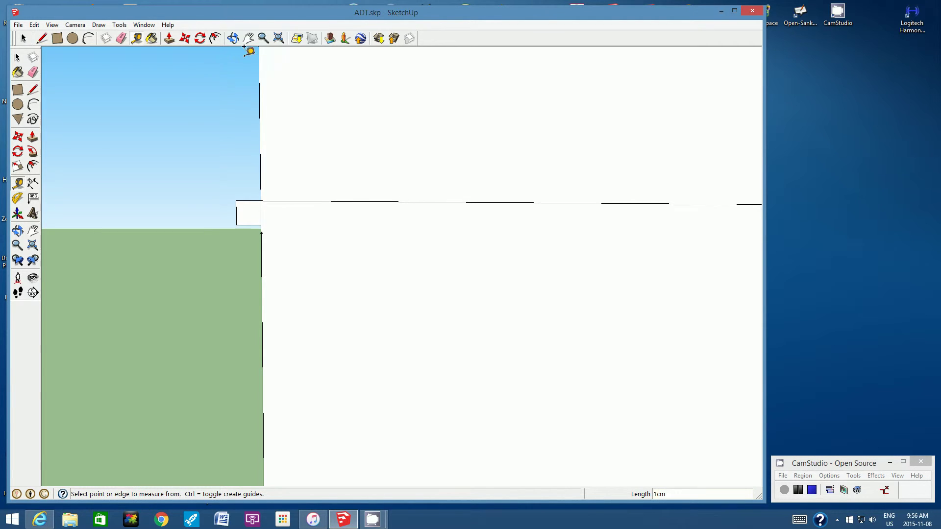
Step: Draw a sloping line from the square's lower outer corner to the guide point, and erase the edge between square and triangle
left_click(263, 39)
scroll(267, 236, "up", 2)
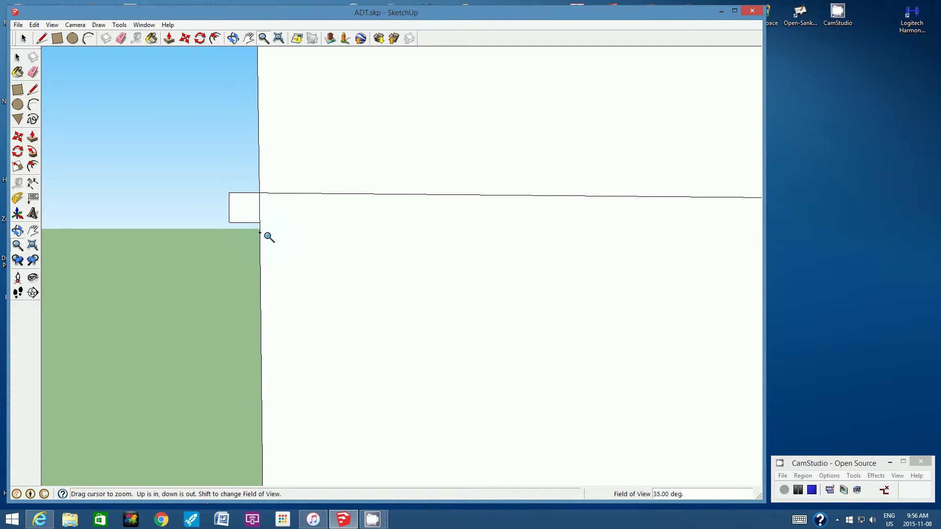
scroll(259, 237, "up", 1)
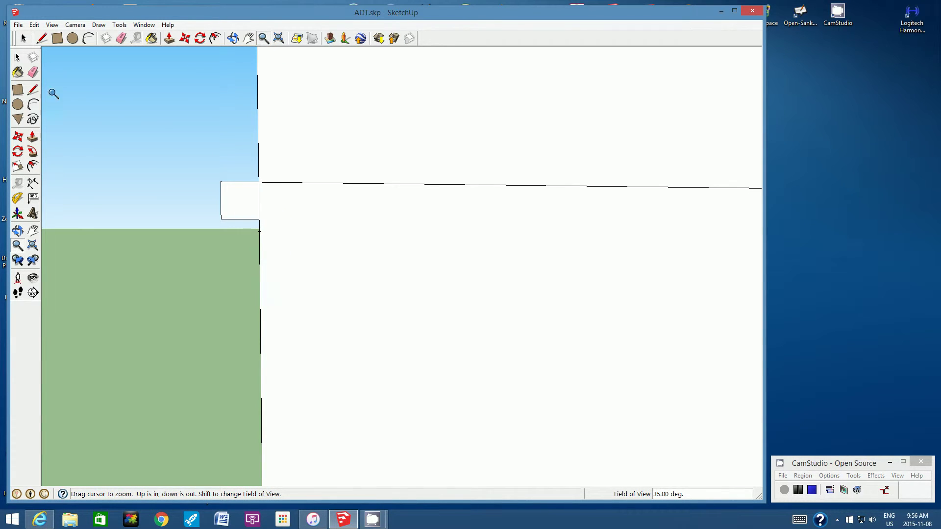
left_click(42, 38)
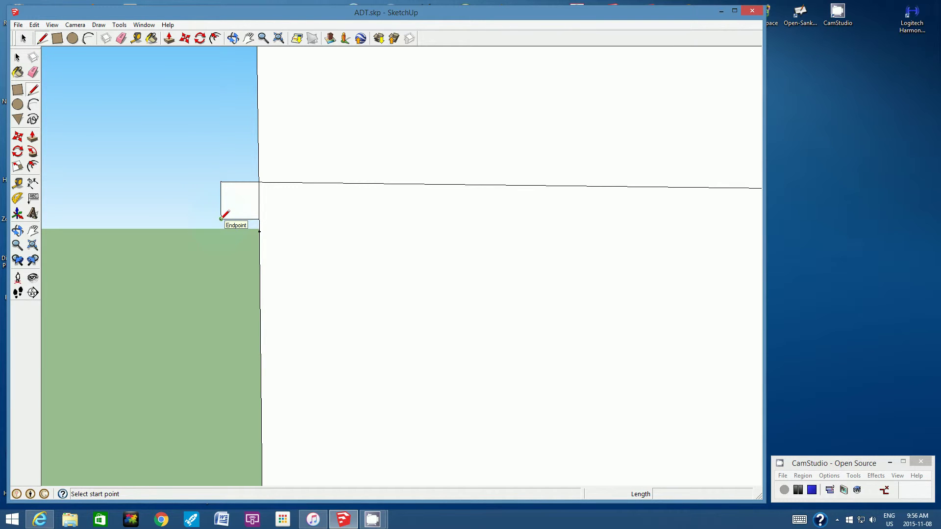
left_click(222, 219)
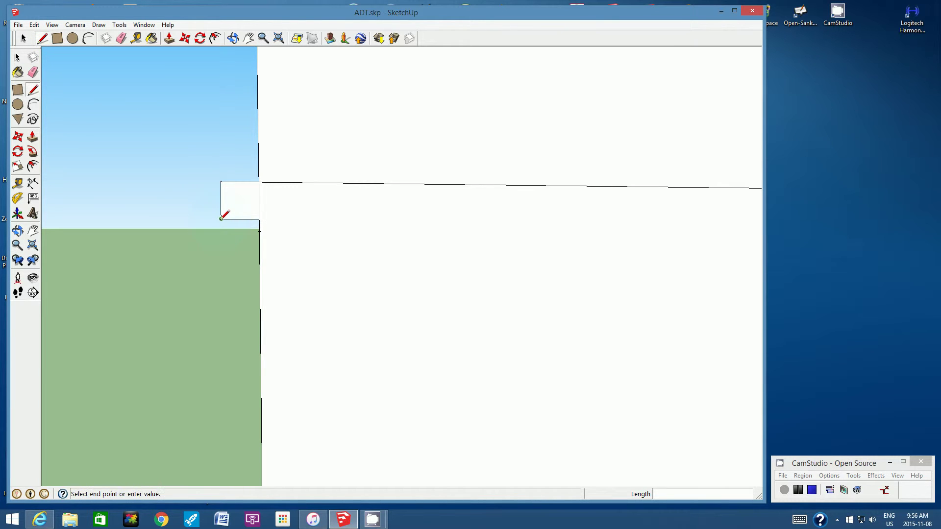
left_click(259, 231)
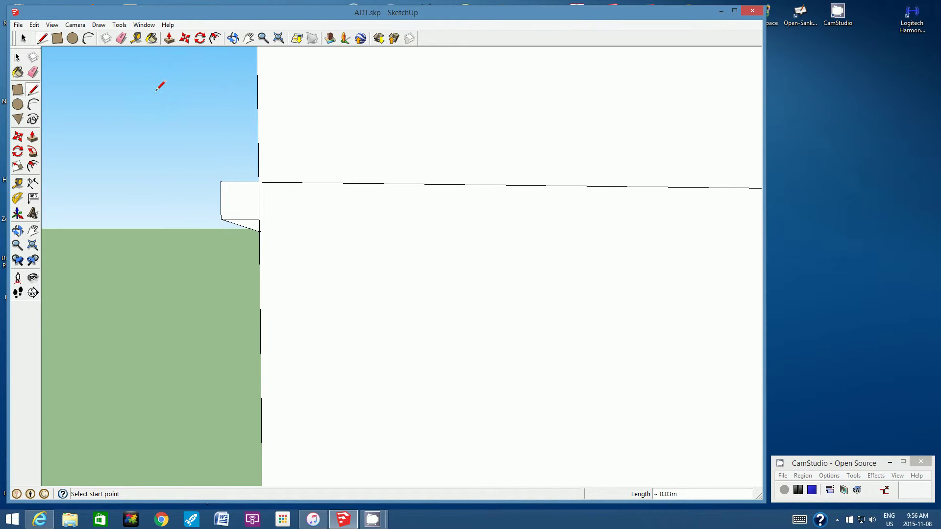
left_click(121, 38)
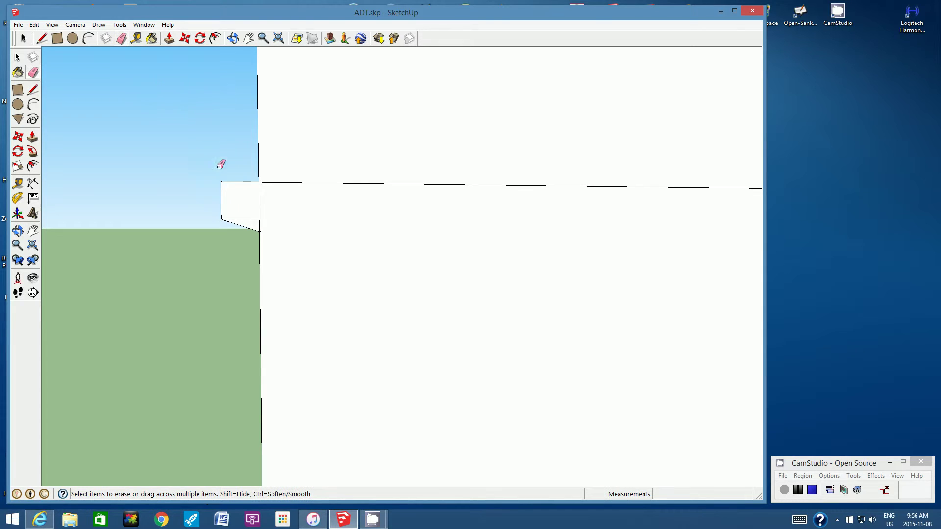
left_click(237, 219)
Step: Extrude the moulding profile with Follow Me along the dividing line, across the pier face and around the corner past the small arch
left_click(264, 38)
scroll(247, 186, "down", 5)
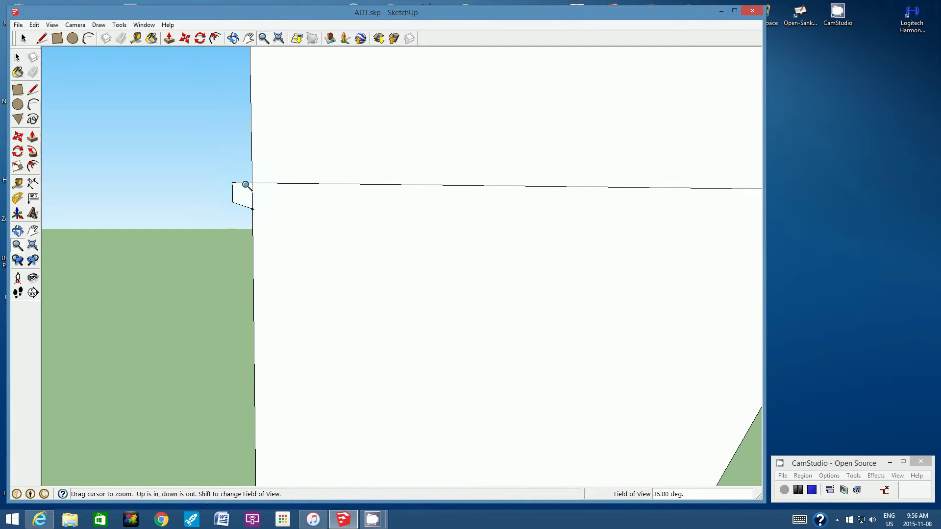
left_click(234, 38)
left_click_drag(248, 196, 353, 269)
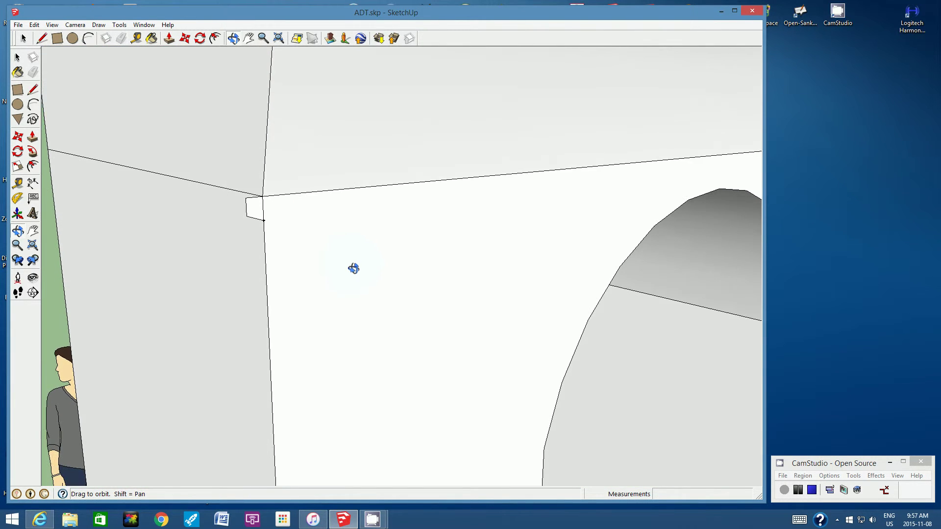
left_click(262, 38)
scroll(220, 154, "down", 5)
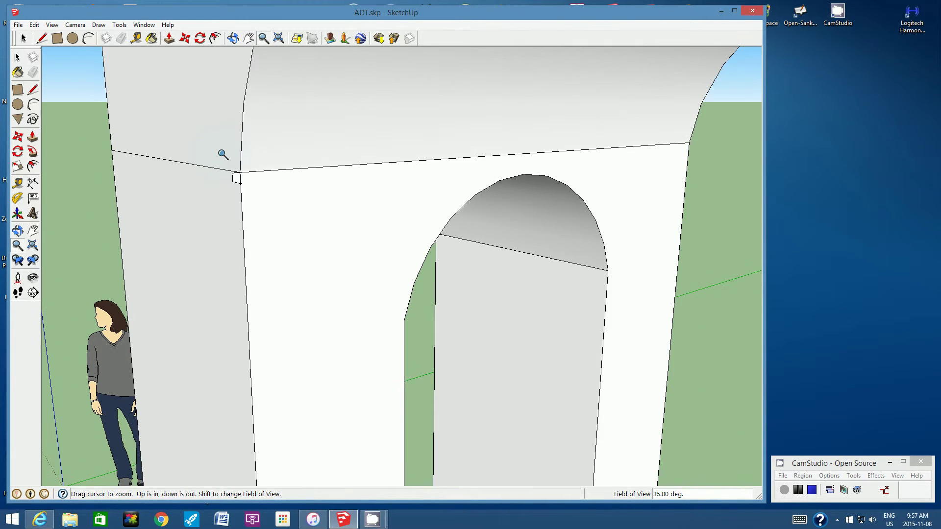
scroll(223, 154, "down", 1)
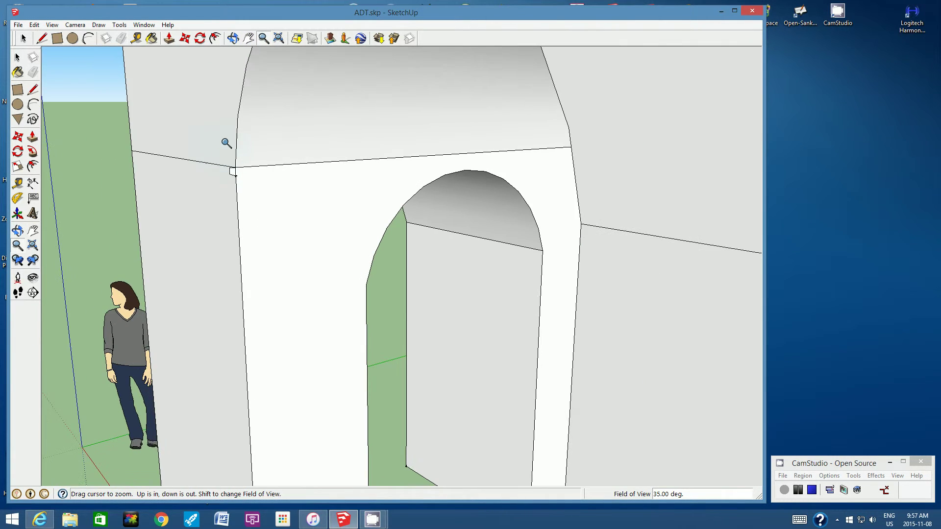
left_click(233, 39)
left_click_drag(126, 178, 426, 205)
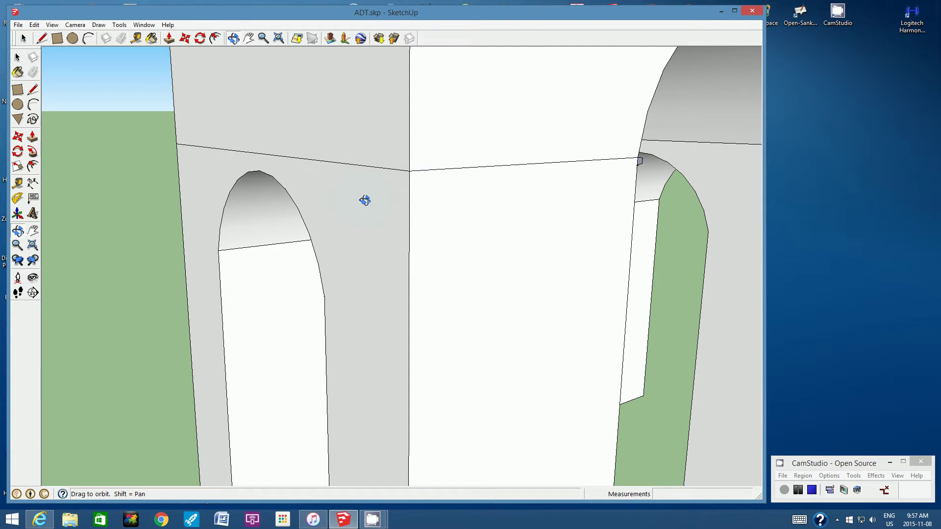
left_click_drag(366, 201, 418, 178)
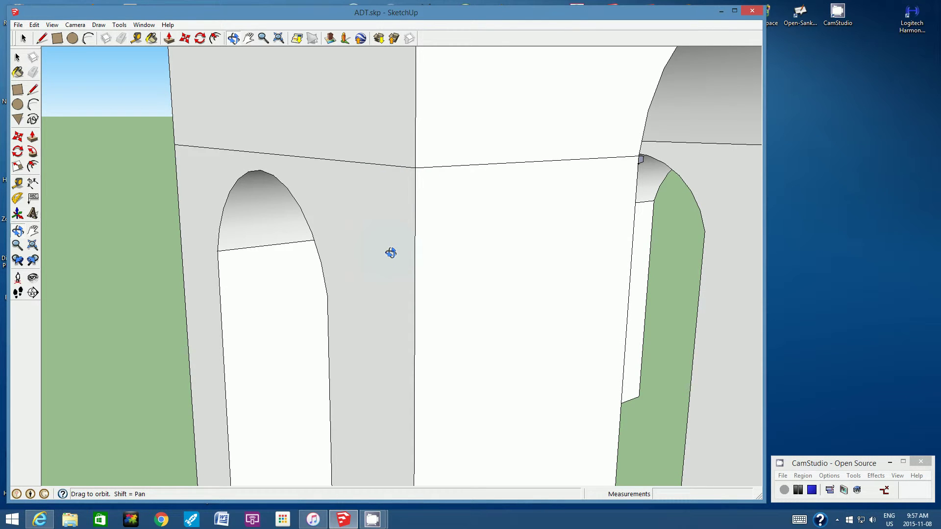
left_click_drag(390, 253, 408, 245)
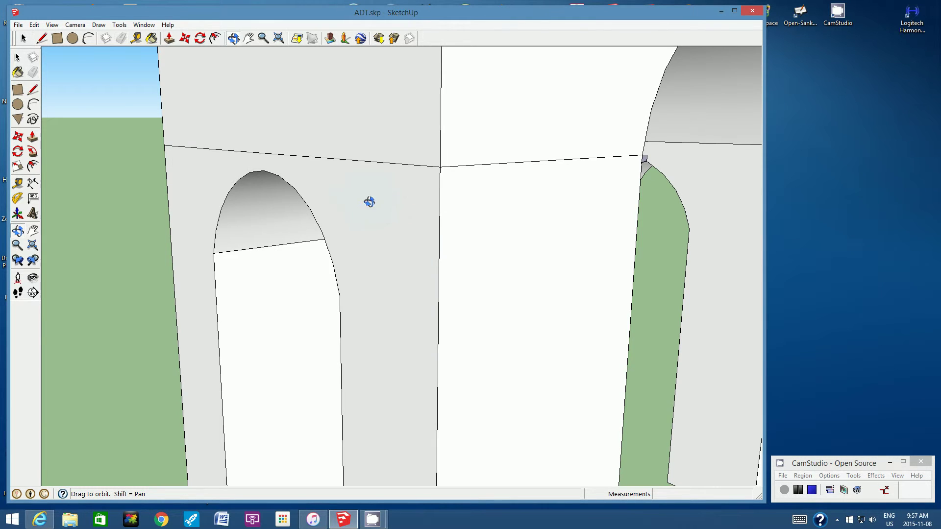
left_click(33, 153)
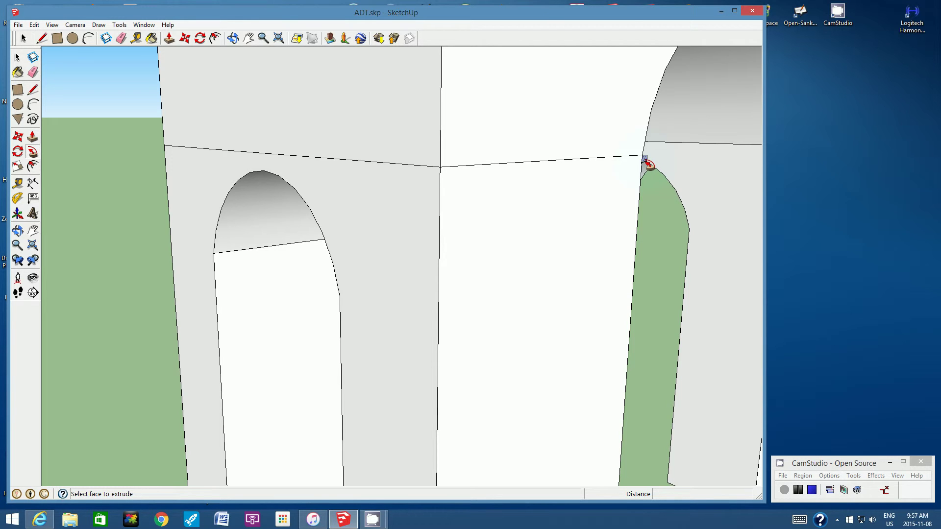
left_click(647, 163)
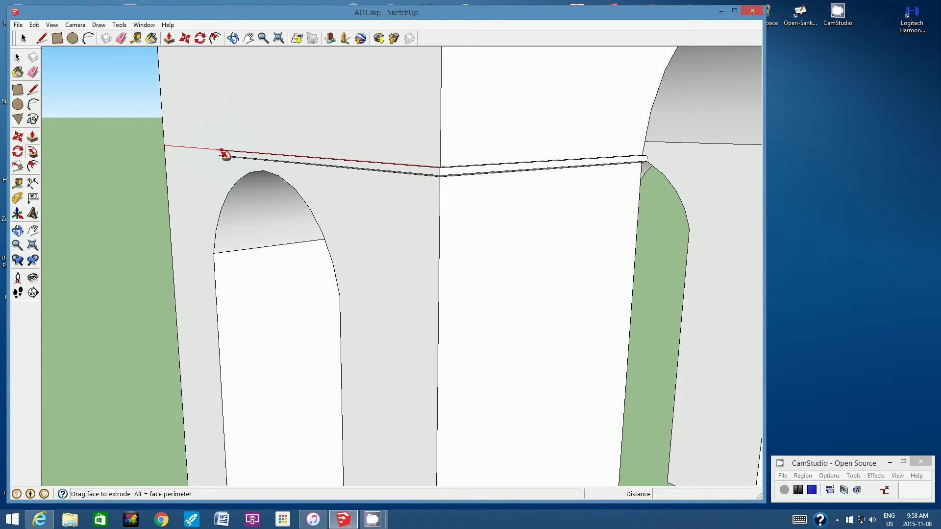
left_click(198, 152)
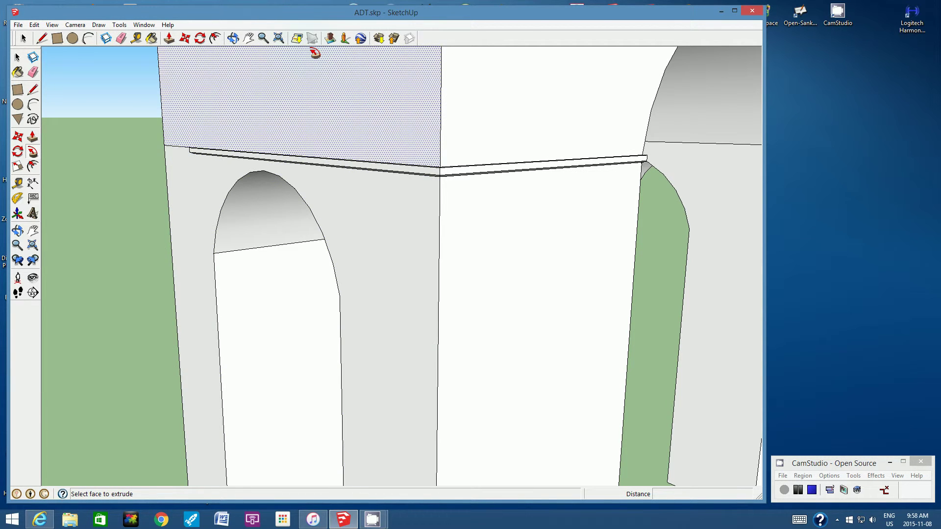
left_click(263, 38)
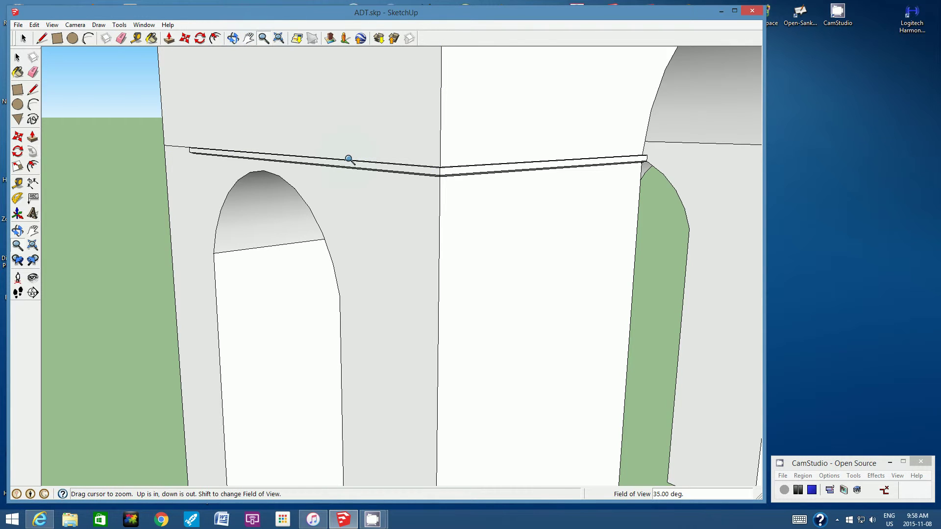
scroll(570, 171, "up", 3)
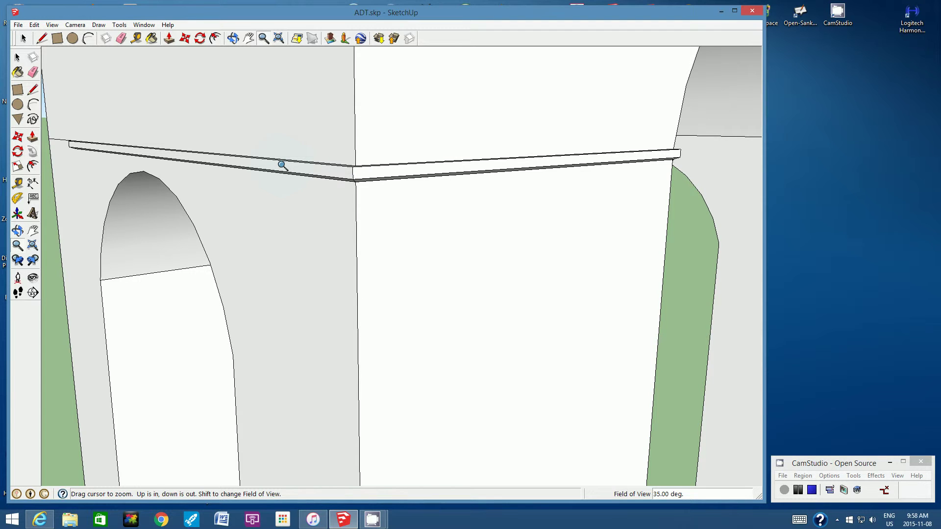
Step: Extend the moulding with Follow Me from its end above the small arch, around the next corner to the large arch's edge on the far face
scroll(283, 165, "down", 1)
scroll(283, 166, "down", 1)
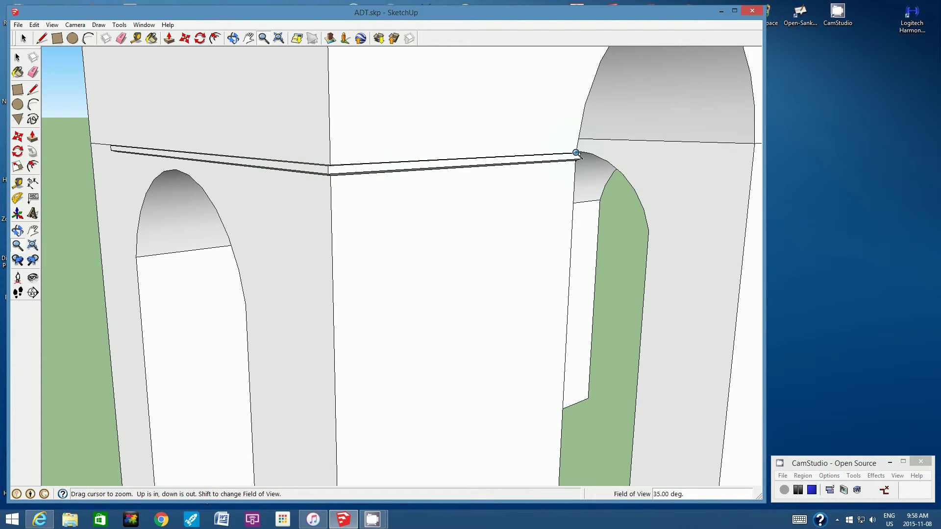
left_click(233, 39)
left_click_drag(120, 184, 286, 189)
left_click_drag(141, 193, 430, 186)
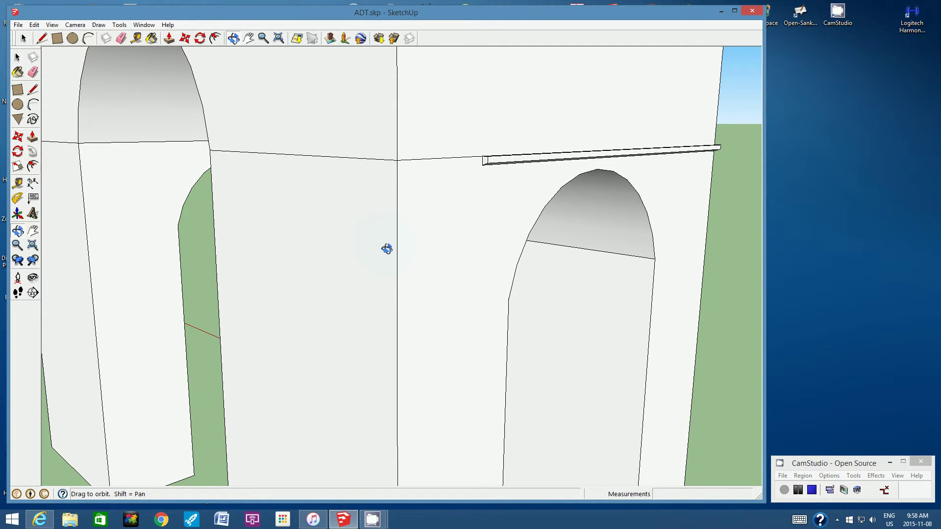
left_click_drag(386, 249, 422, 239)
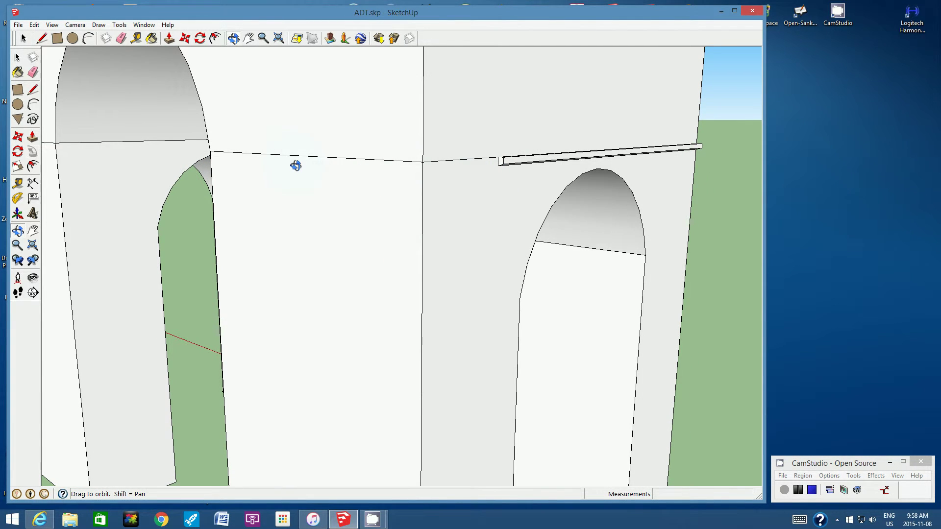
left_click(32, 152)
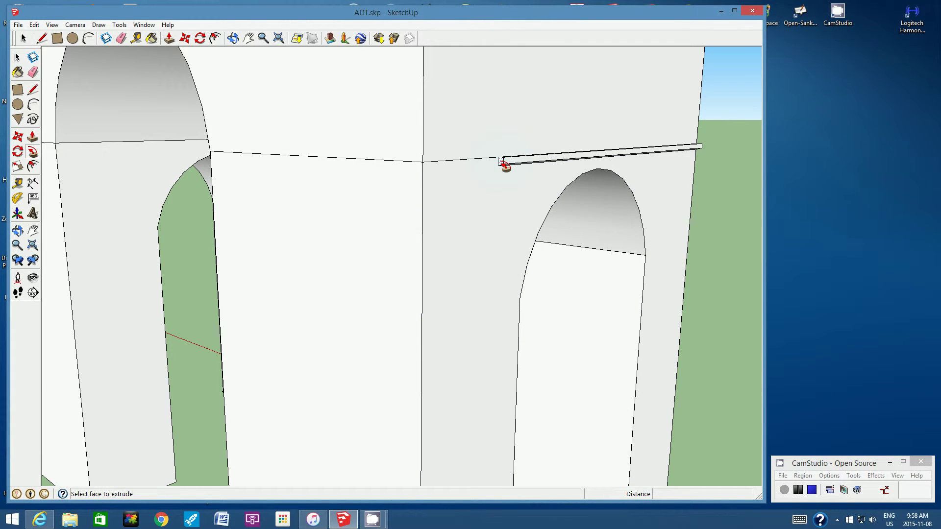
left_click_drag(502, 164, 218, 157)
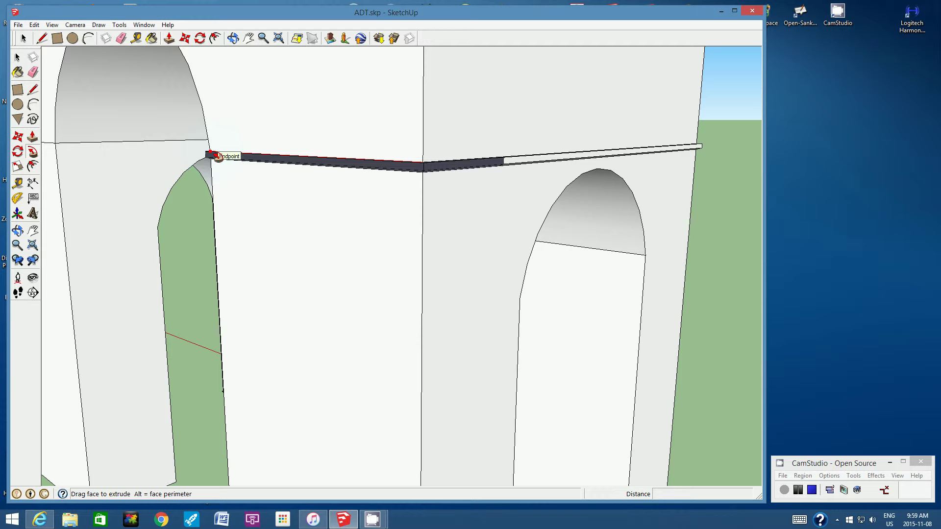
left_click_drag(218, 157, 217, 157)
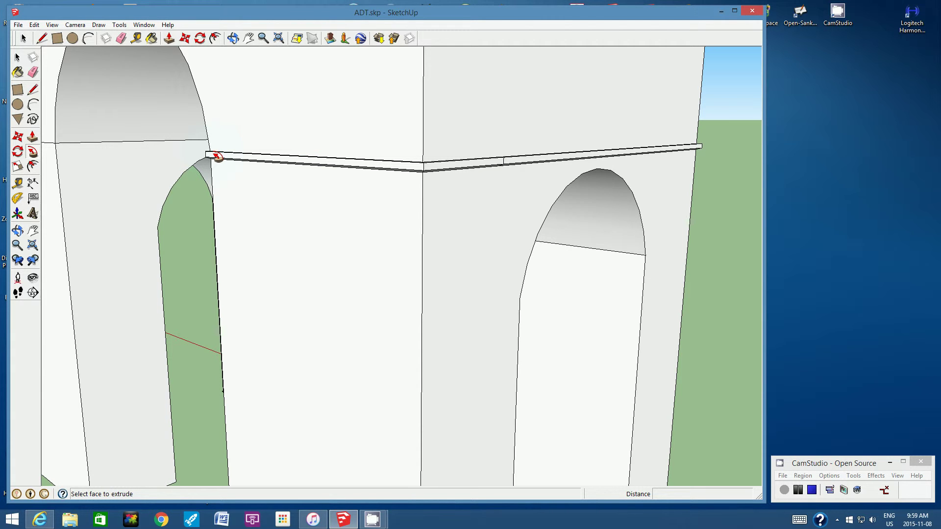
Step: Erase the seam lines across the moulding's top, front and underside where the two swept sections meet above the small arch
left_click(234, 41)
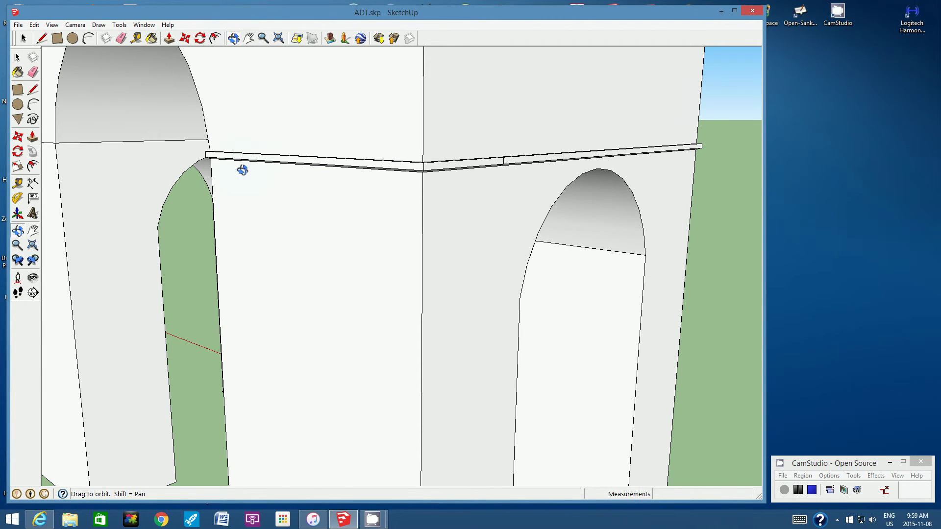
left_click_drag(241, 168, 346, 244)
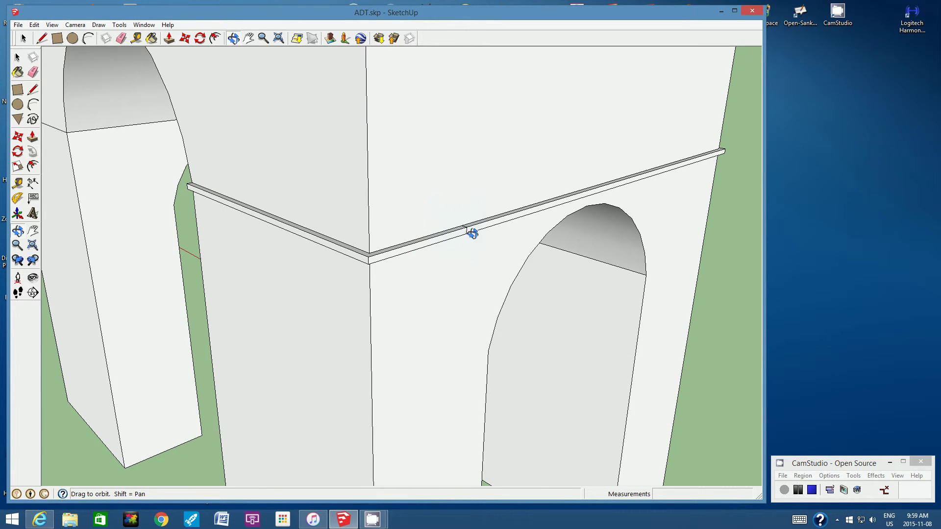
left_click(263, 38)
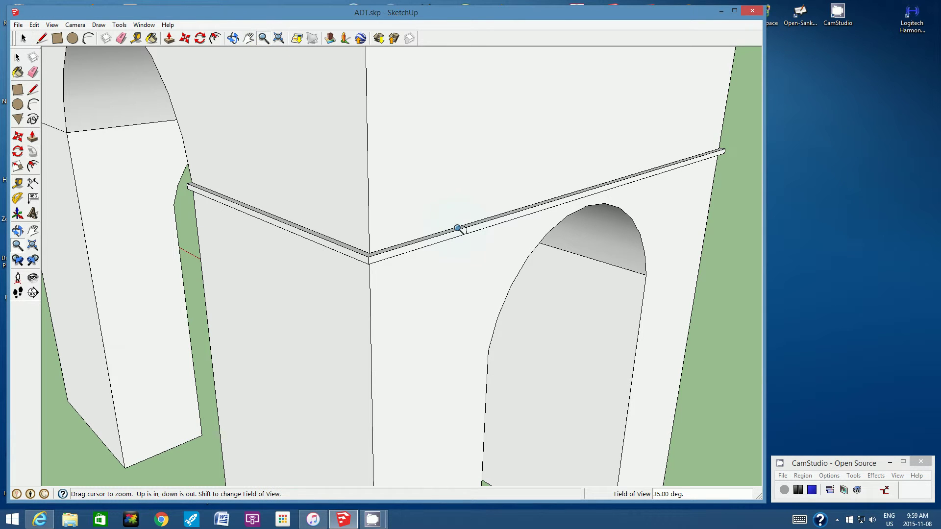
scroll(468, 228, "up", 10)
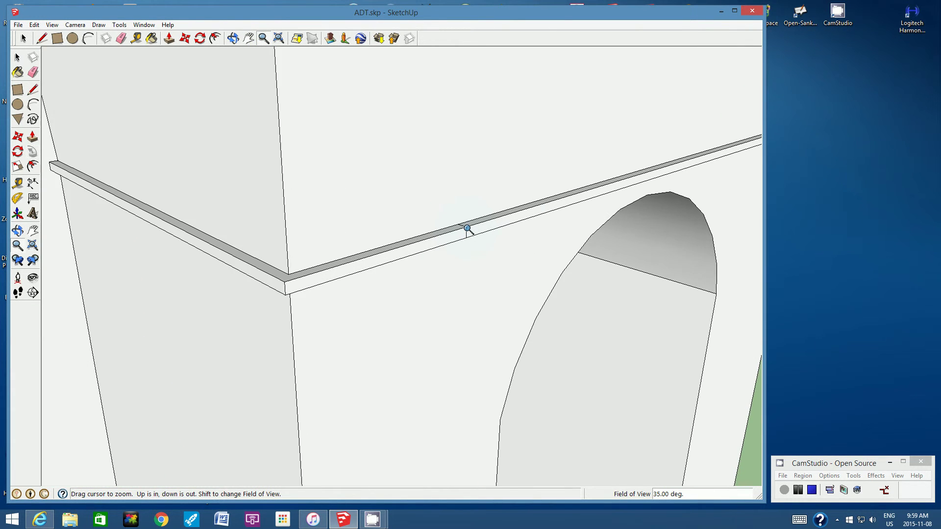
scroll(463, 229, "up", 2)
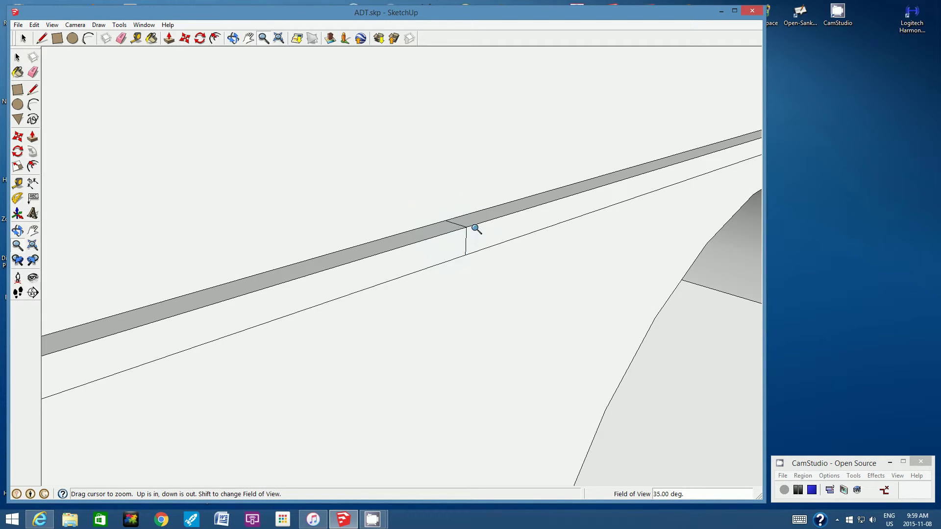
left_click(122, 39)
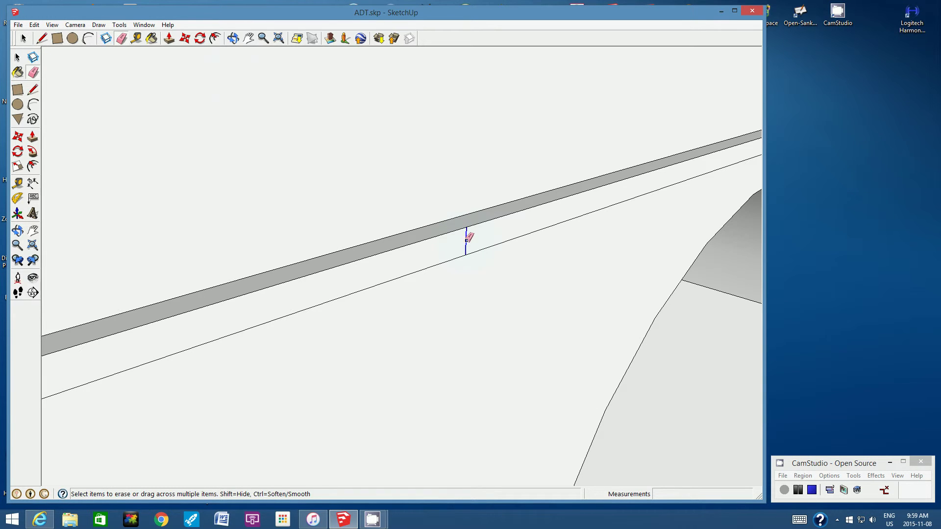
left_click(466, 239)
left_click(233, 38)
left_click_drag(422, 238, 387, 149)
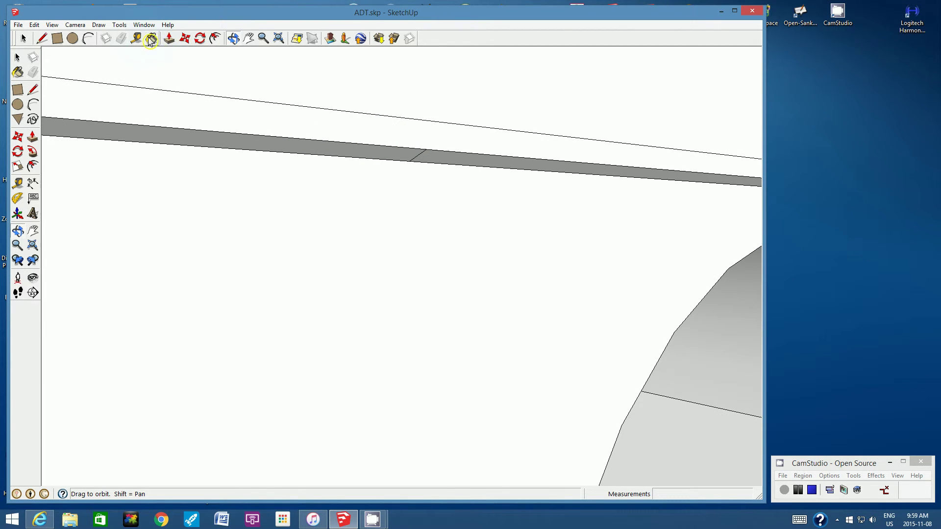
left_click(121, 39)
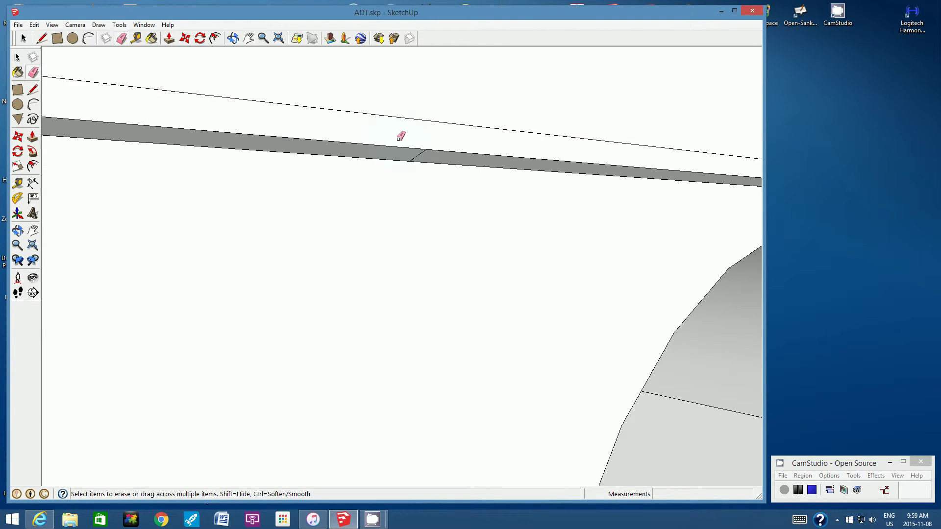
left_click(419, 153)
Step: Draw a 3 cm by 3 cm square at the large arch's spring point on the opposite pier, projecting outward below the dividing line
left_click(262, 39)
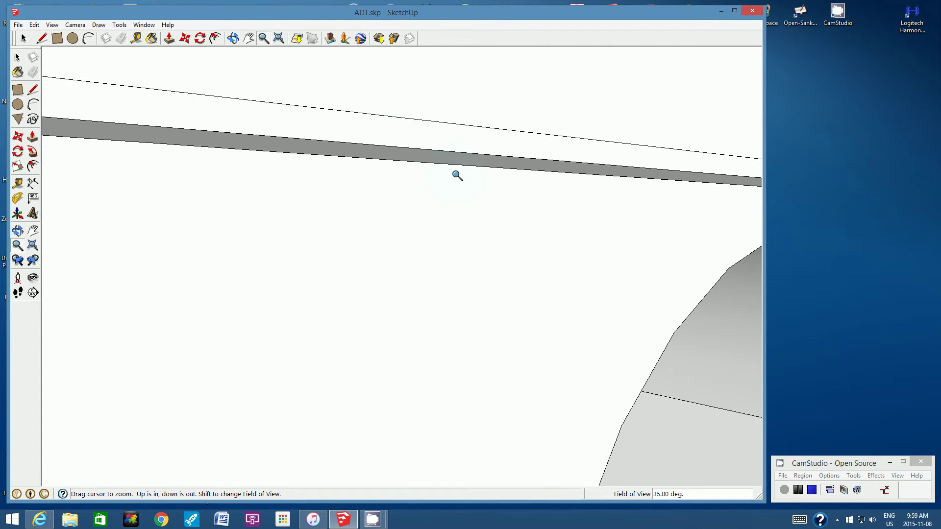
scroll(457, 175, "down", 2)
scroll(457, 176, "down", 6)
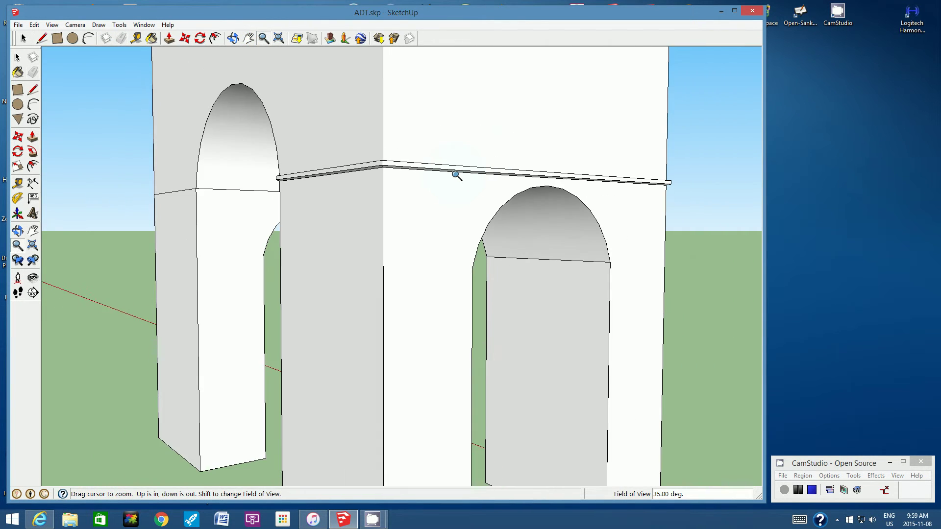
scroll(457, 175, "down", 1)
left_click(249, 40)
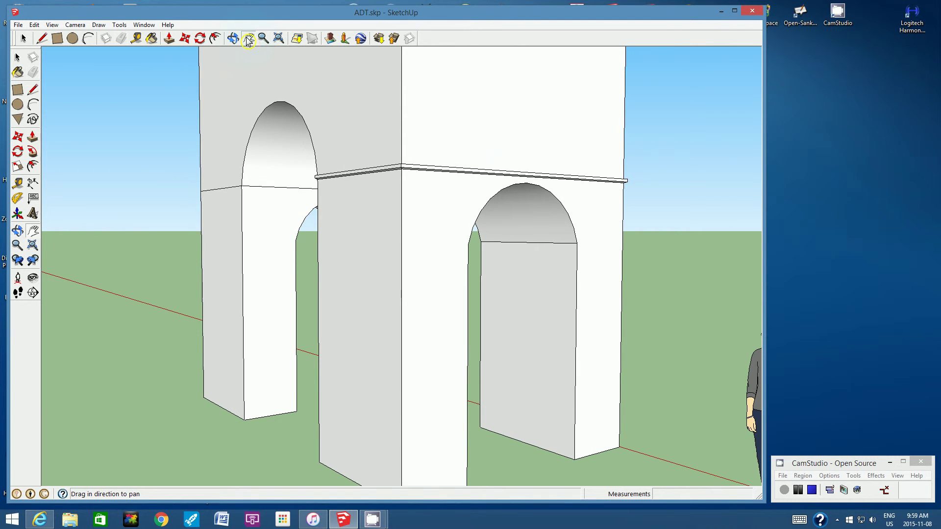
left_click_drag(510, 164, 400, 168)
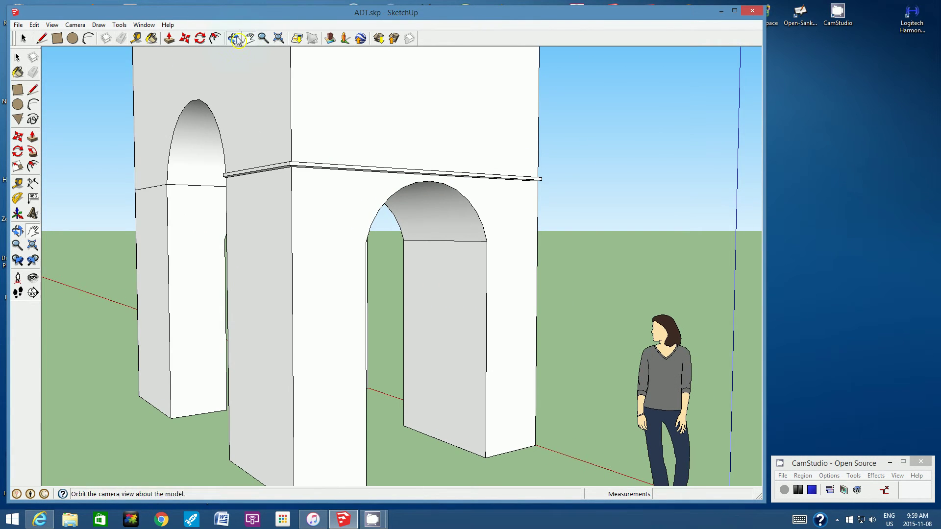
left_click(233, 38)
left_click_drag(512, 141, 262, 152)
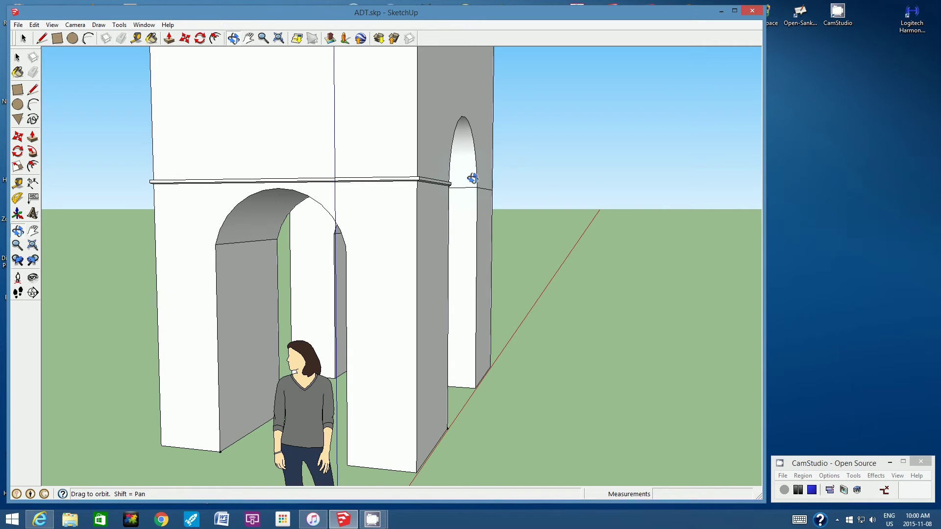
left_click(263, 38)
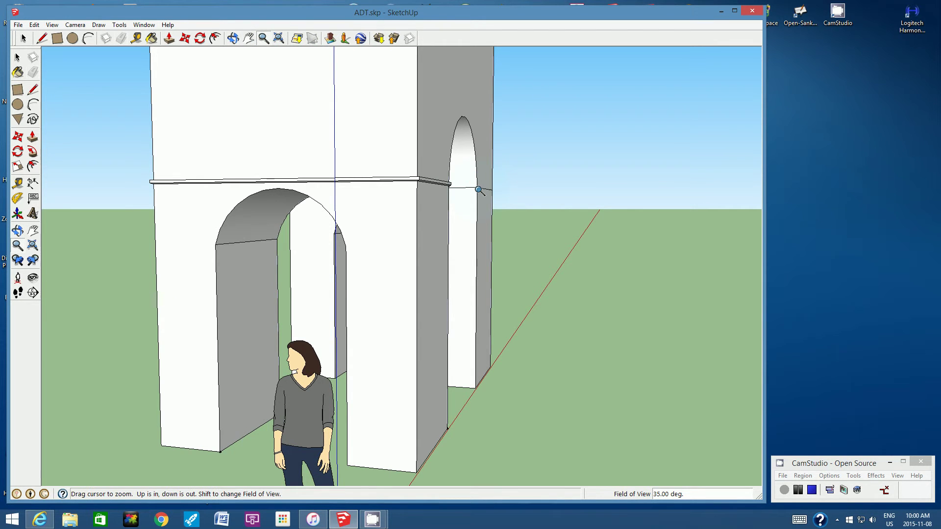
scroll(478, 190, "up", 6)
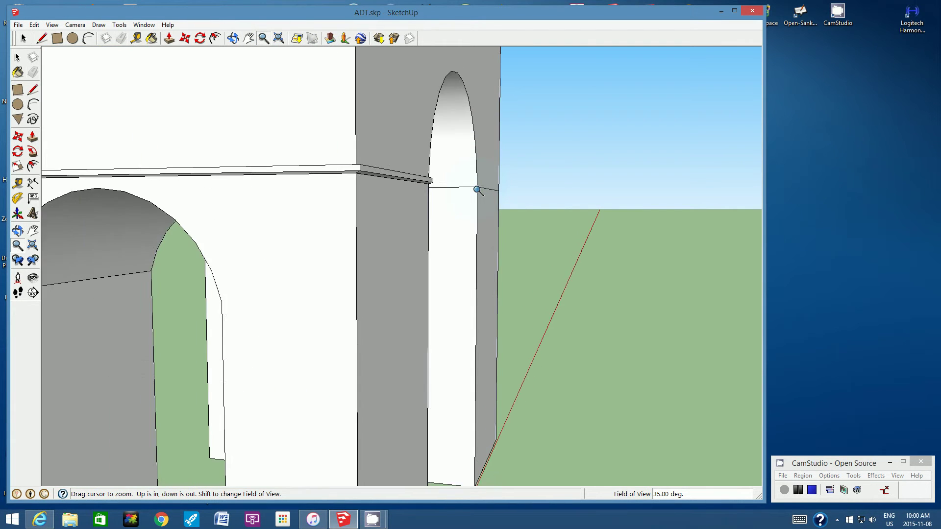
scroll(478, 190, "up", 5)
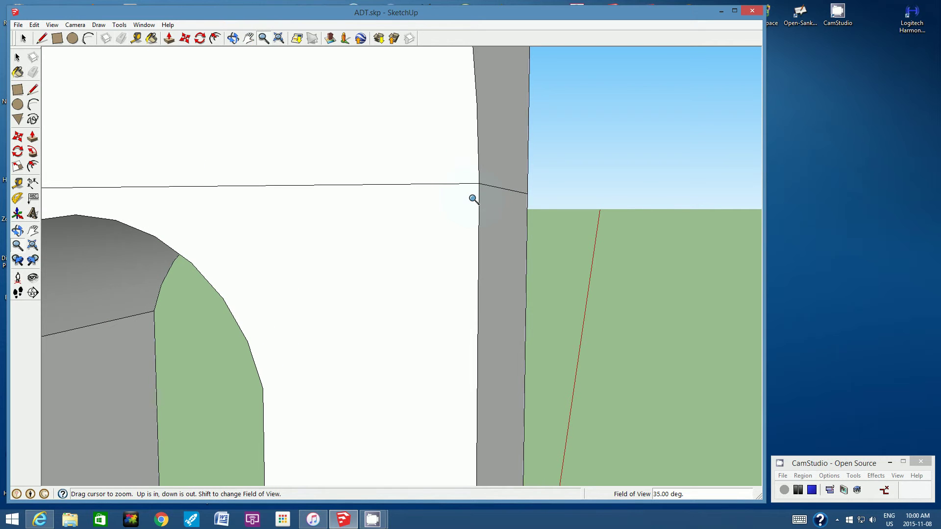
scroll(473, 199, "up", 1)
left_click(232, 39)
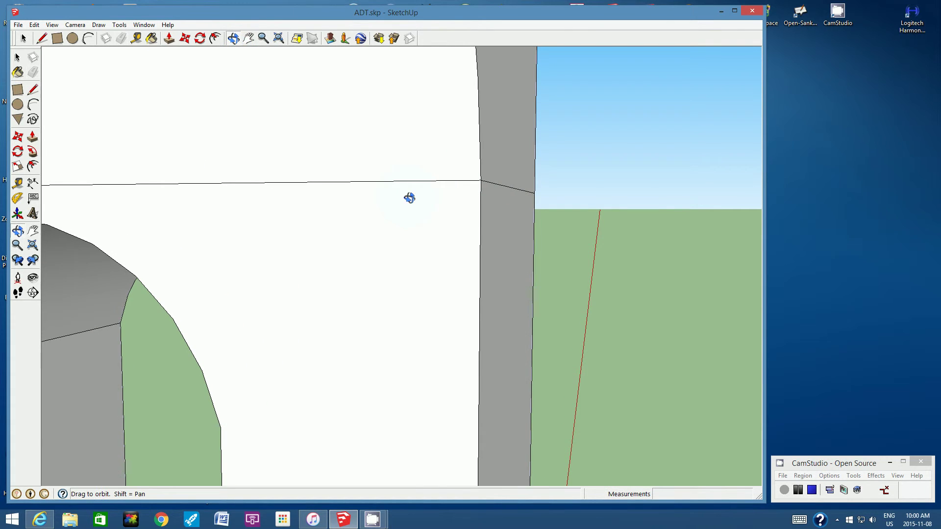
left_click_drag(409, 196, 448, 205)
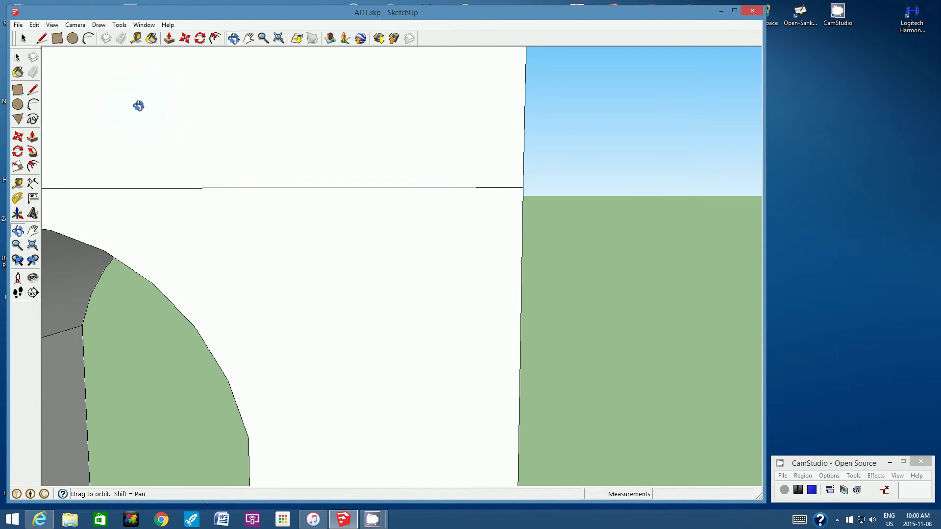
left_click(58, 39)
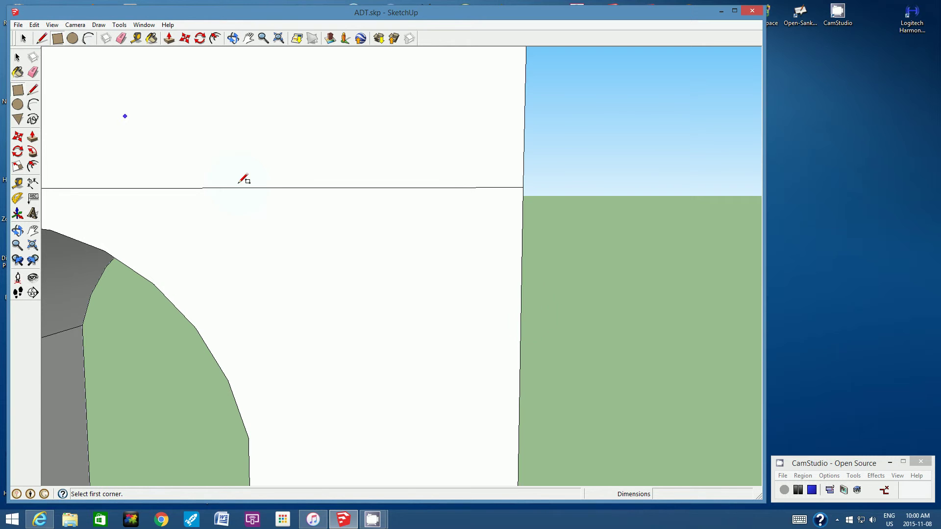
left_click(523, 187)
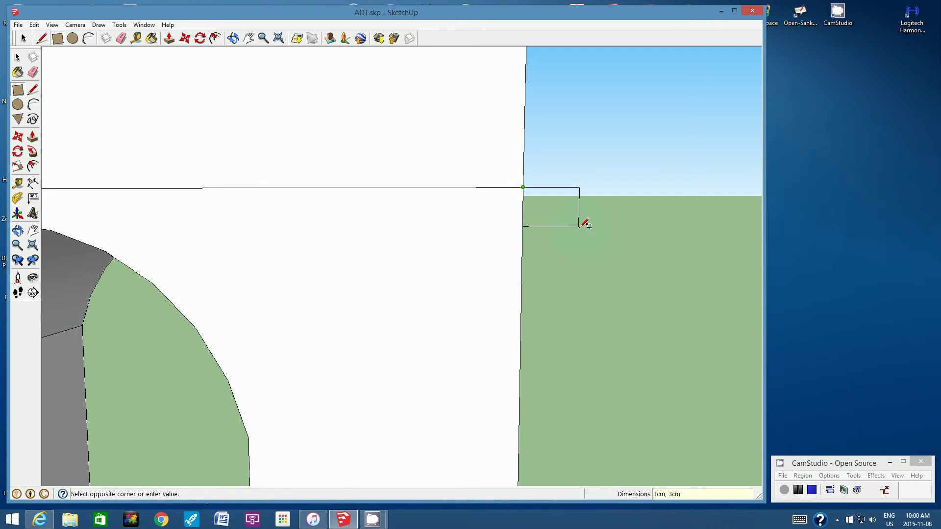
key("Return")
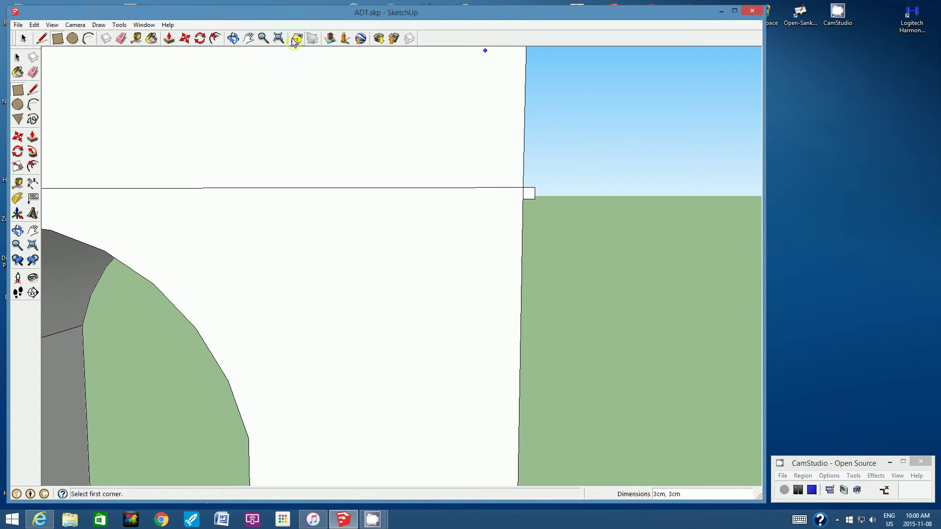
Step: Place a guide point on the opposite pier's edge 1 cm below the square's lower inner corner
left_click(263, 38)
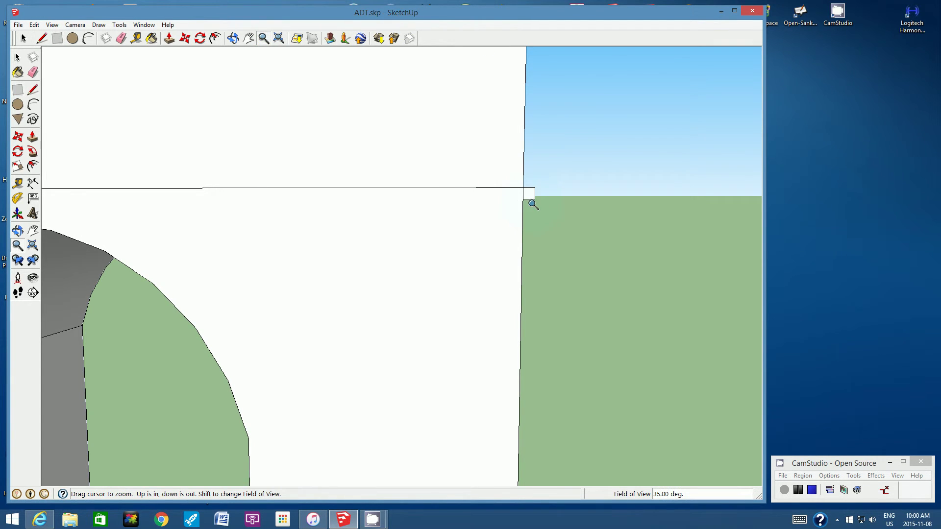
left_click_drag(531, 204, 530, 204)
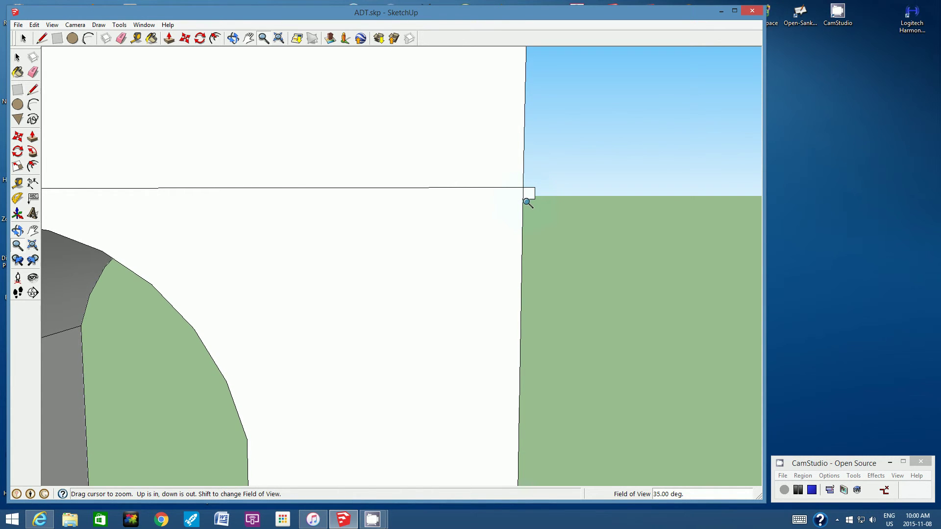
scroll(546, 237, "up", 1)
scroll(528, 204, "up", 2)
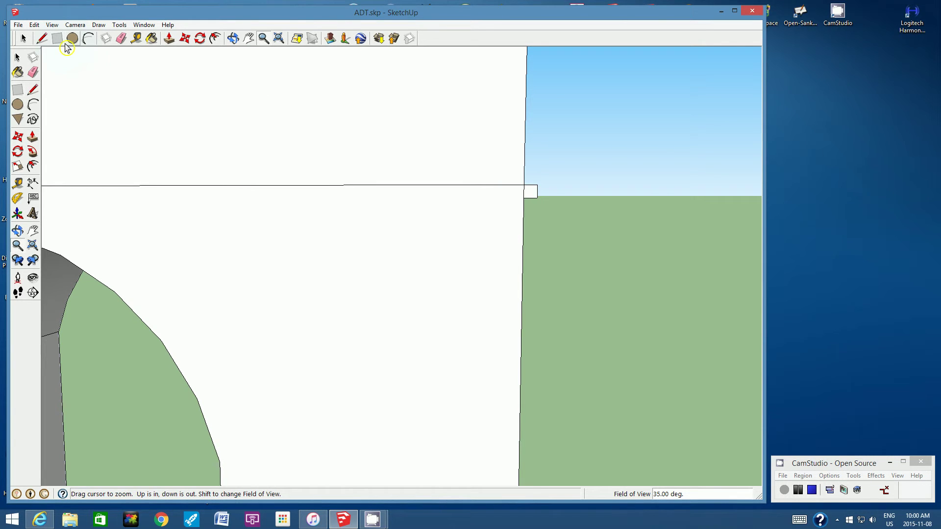
left_click(138, 39)
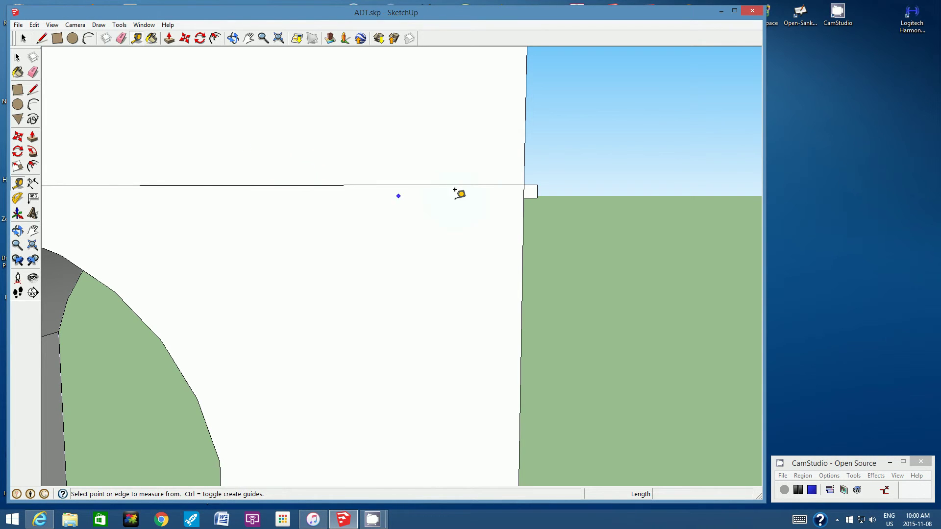
left_click(525, 188)
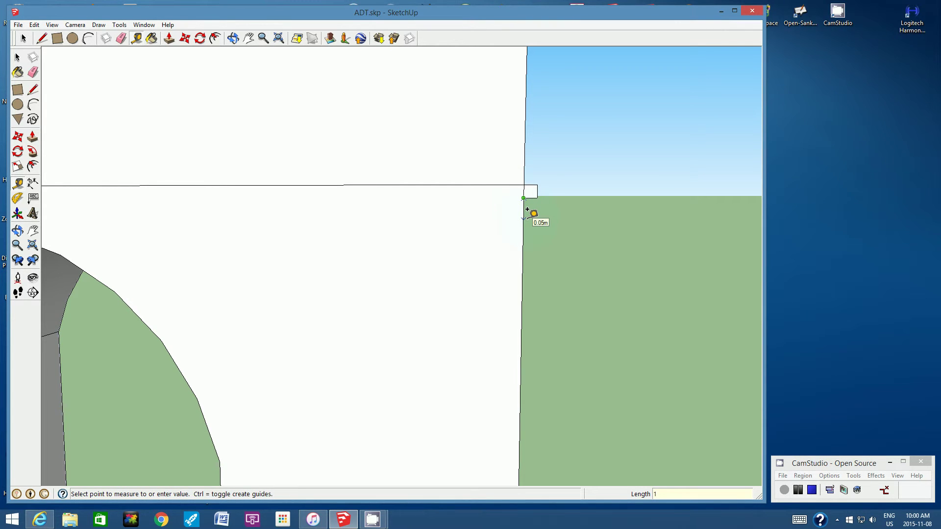
type("1cm")
key("Return")
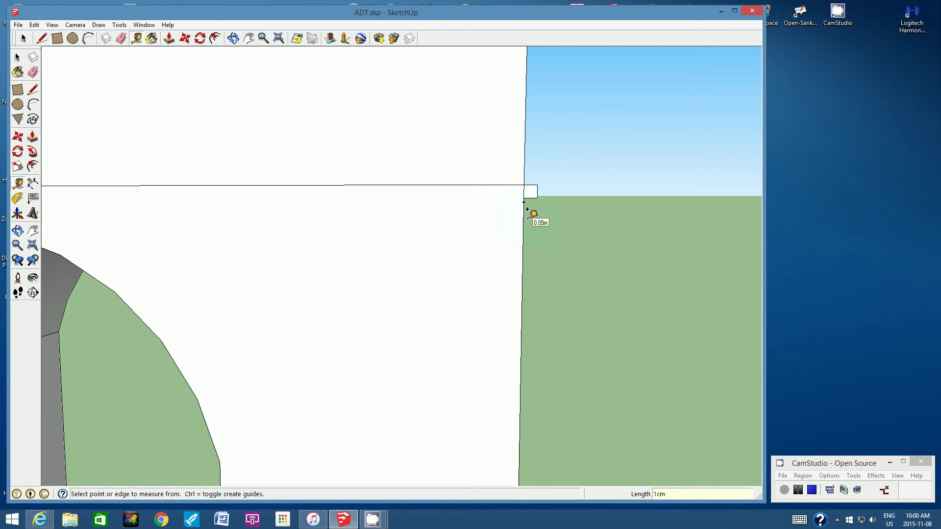
left_click(263, 39)
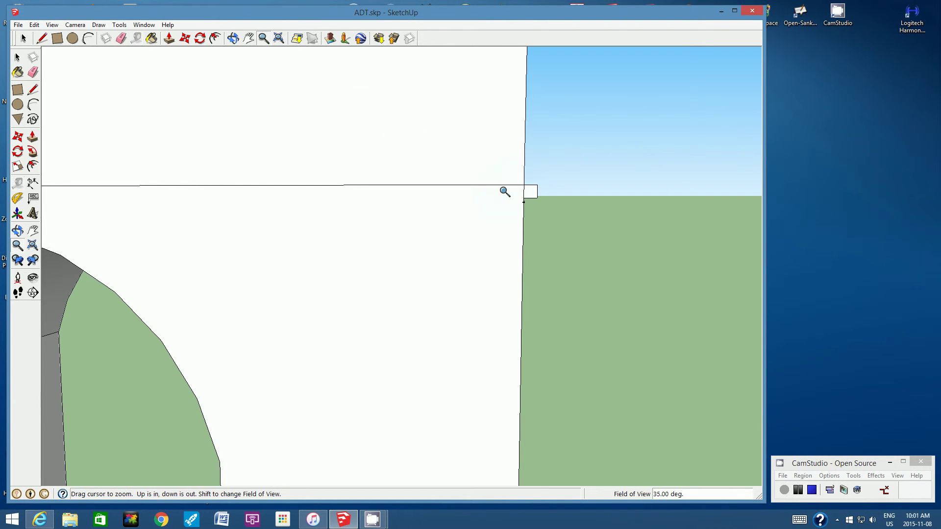
left_click_drag(533, 206, 535, 157)
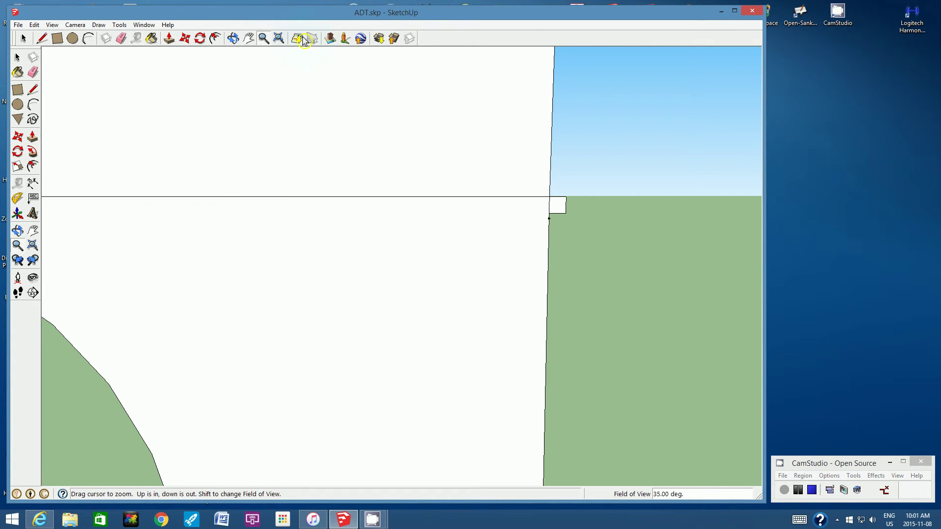
Step: Draw a sloping line from the square's lower outer corner to the guide point and erase the square's lower edge
left_click(233, 38)
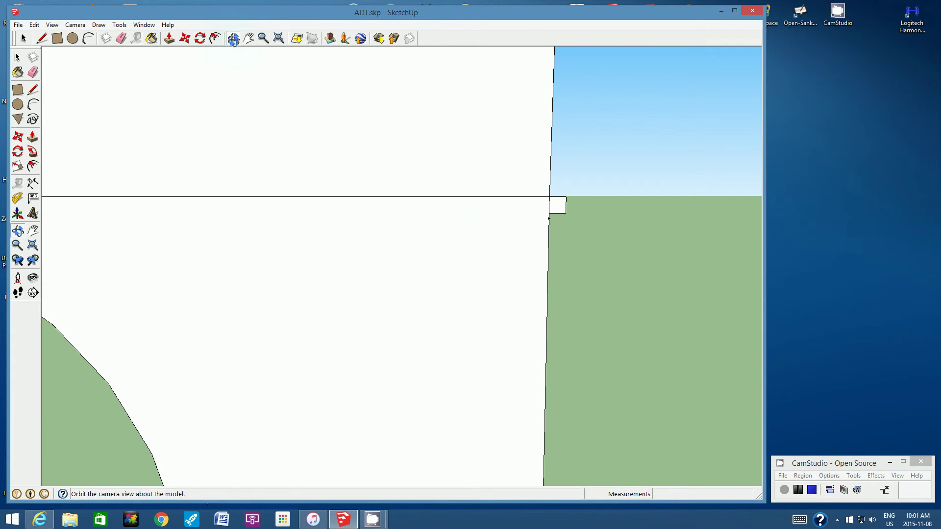
mouse_move(526, 247)
left_mouse_down()
mouse_move(497, 237)
mouse_move(488, 245)
mouse_move(520, 241)
left_mouse_up()
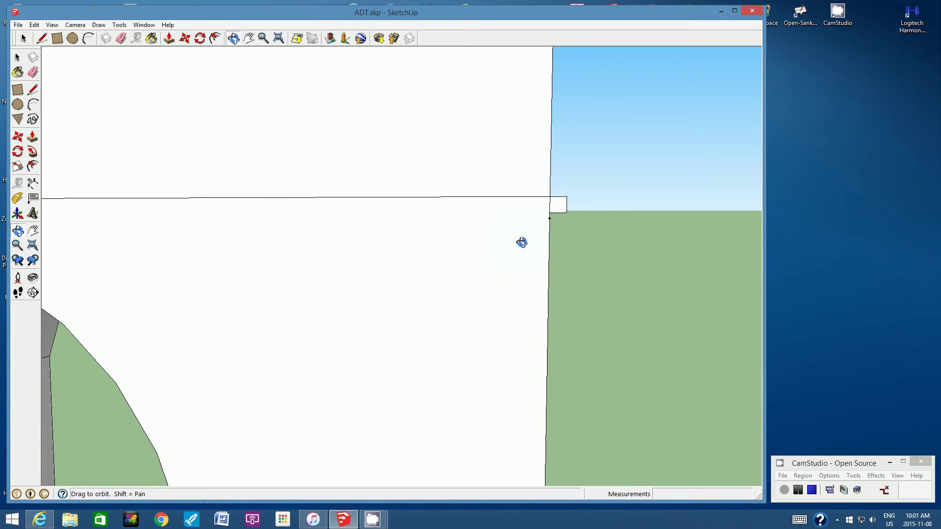
left_click(42, 38)
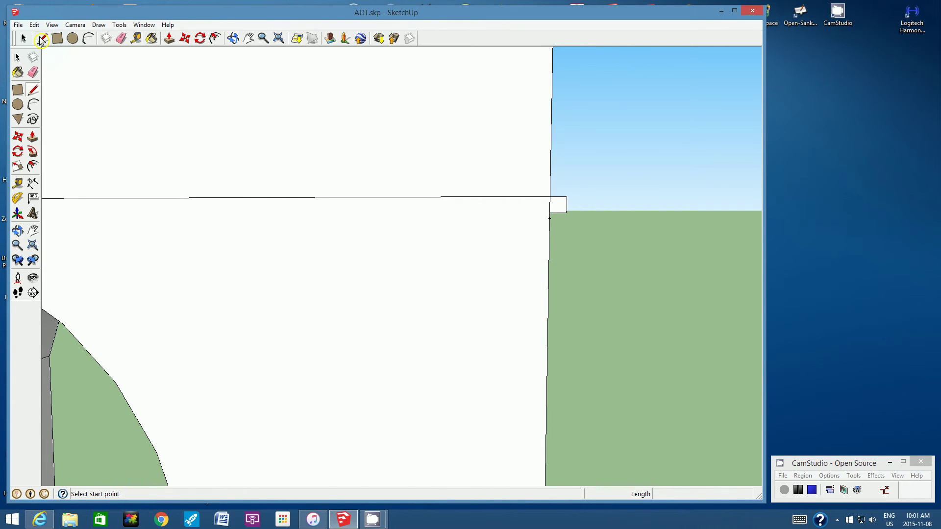
left_click(567, 212)
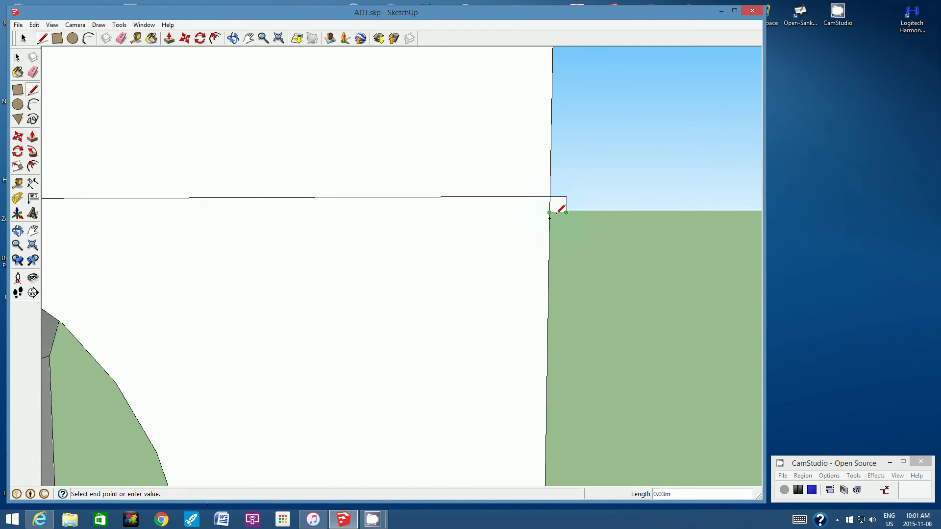
left_click(549, 212)
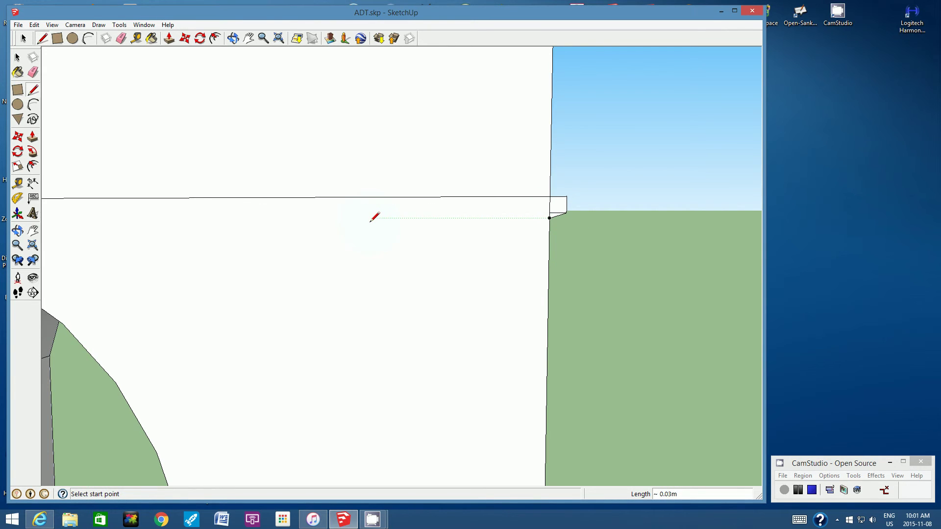
left_click(121, 38)
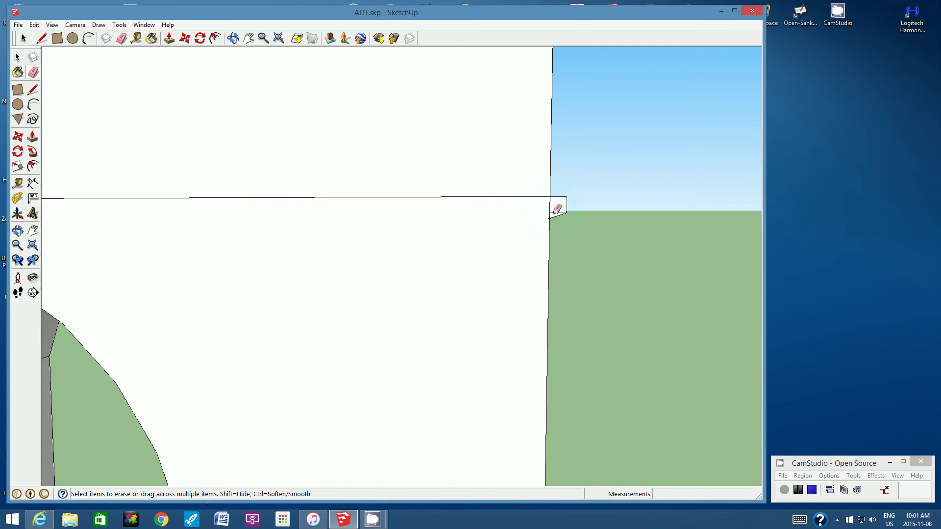
Step: Sweep the profile with Follow Me along the dividing line, around the pier's corner and past the small arch, stopping short of the next corner
left_click(233, 38)
left_click_drag(567, 204, 414, 198)
left_click_drag(637, 236, 282, 233)
left_click(263, 39)
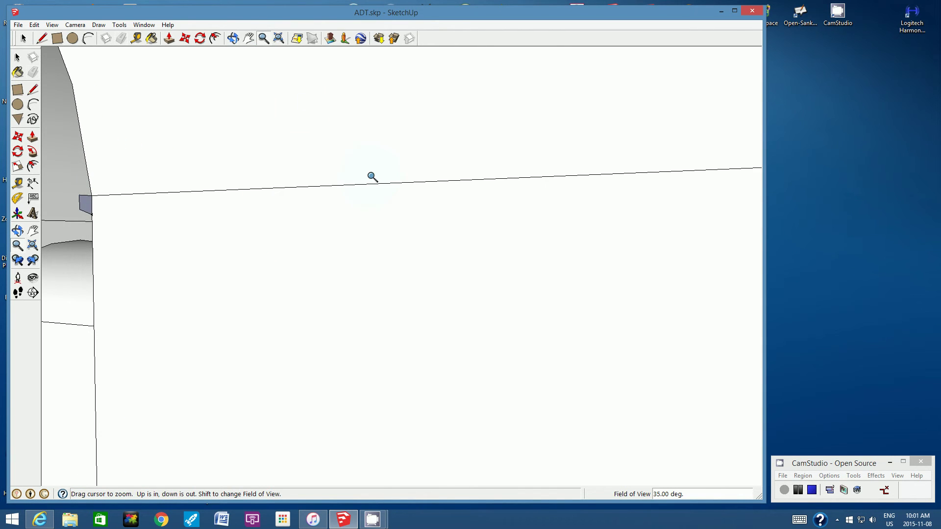
left_click_drag(371, 176, 371, 185)
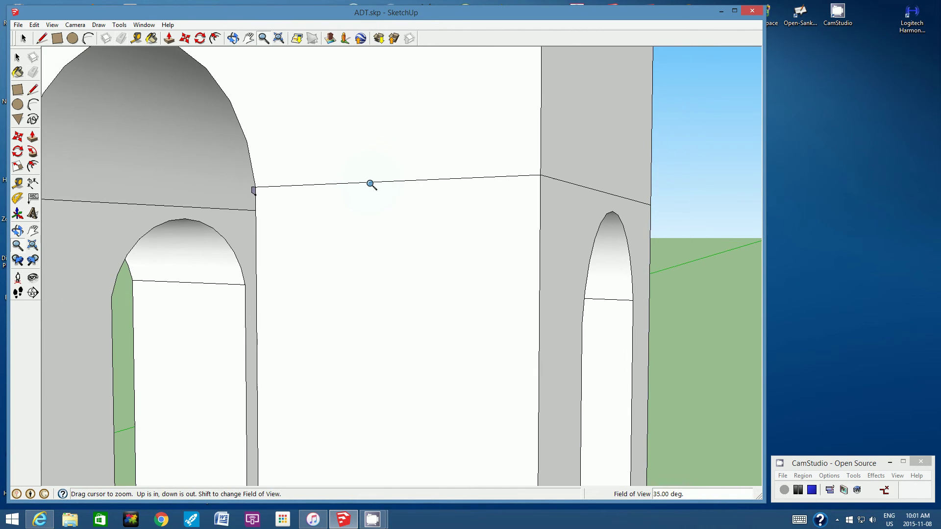
left_click(250, 40)
left_click_drag(451, 183, 416, 214)
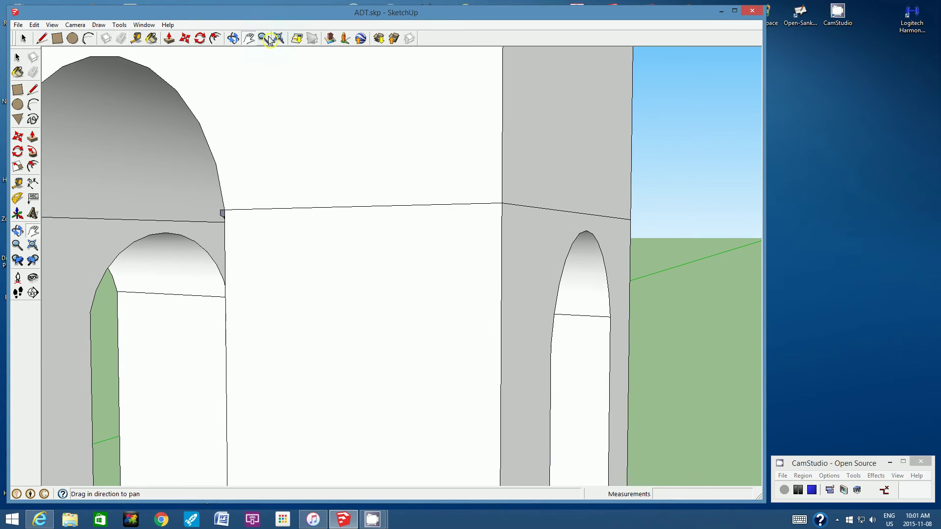
left_click(233, 39)
left_click_drag(542, 235, 439, 246)
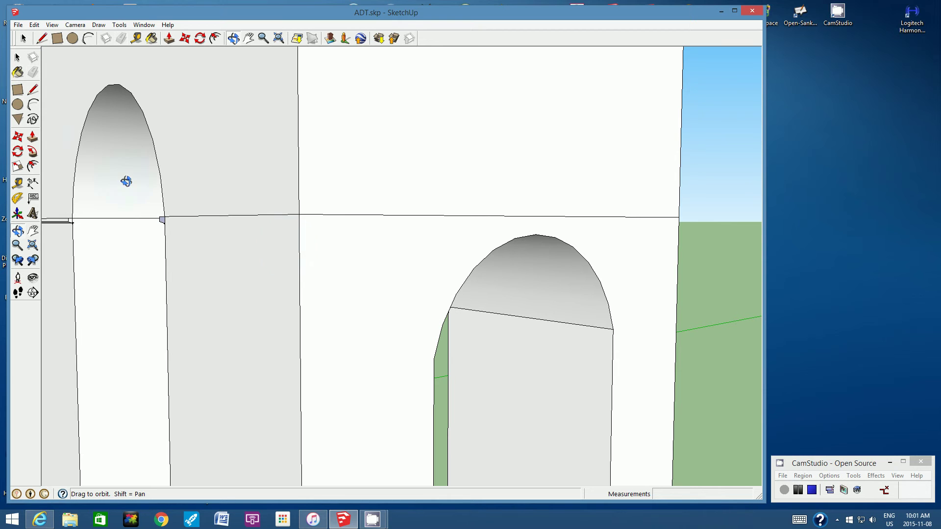
left_click(30, 156)
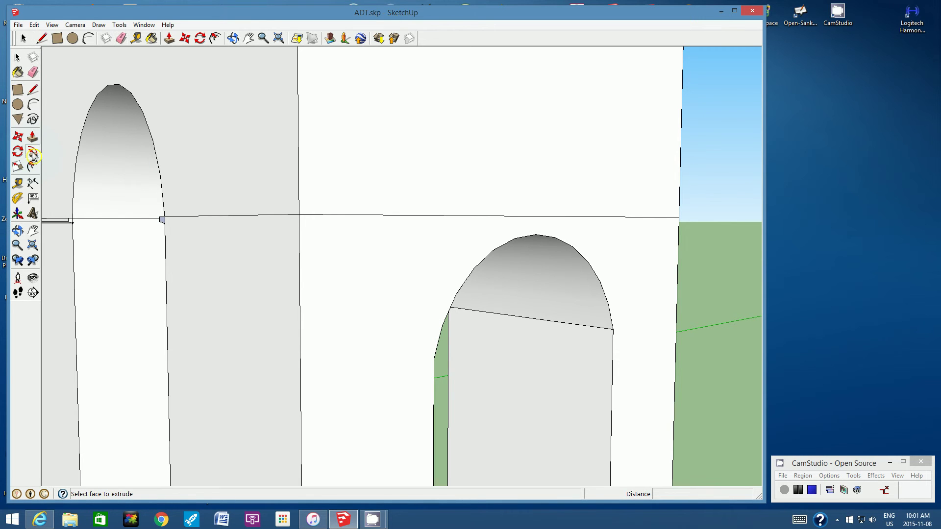
left_click(166, 225)
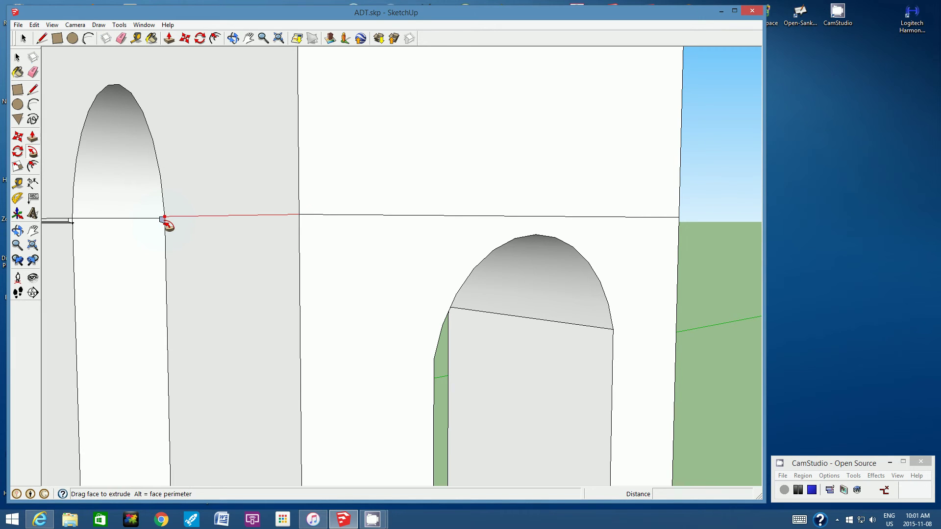
left_click_drag(173, 227, 649, 223)
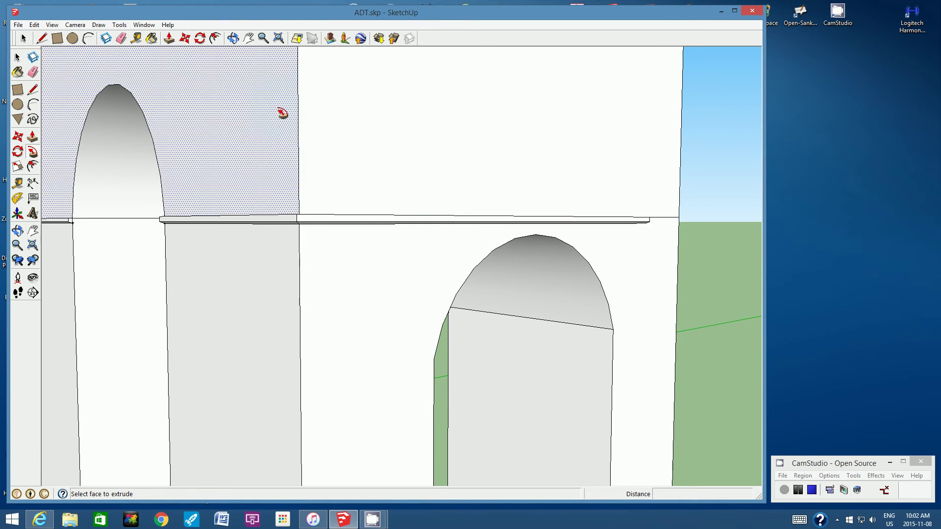
Step: Extend the moulding with Follow Me from its end beside the small arch, around the next corner to the large arch's edge on the far face
left_click(233, 38)
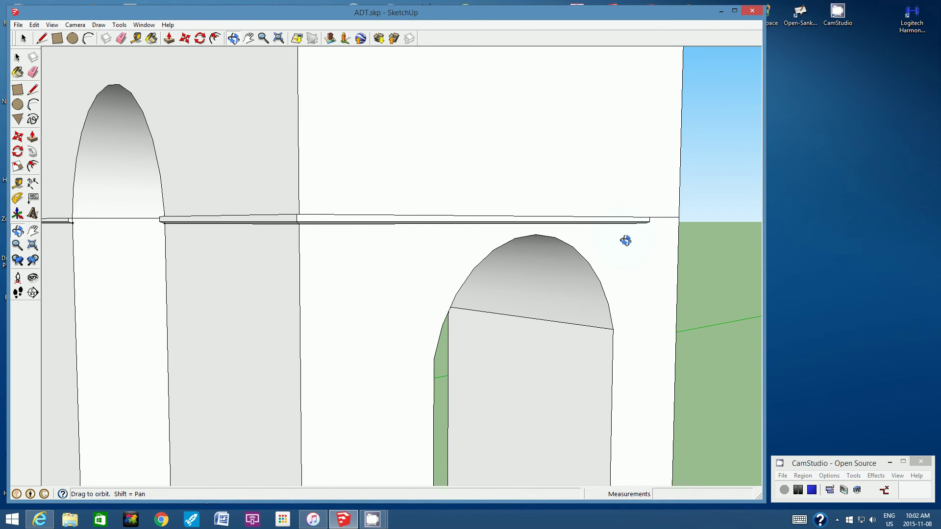
left_click_drag(624, 239, 361, 215)
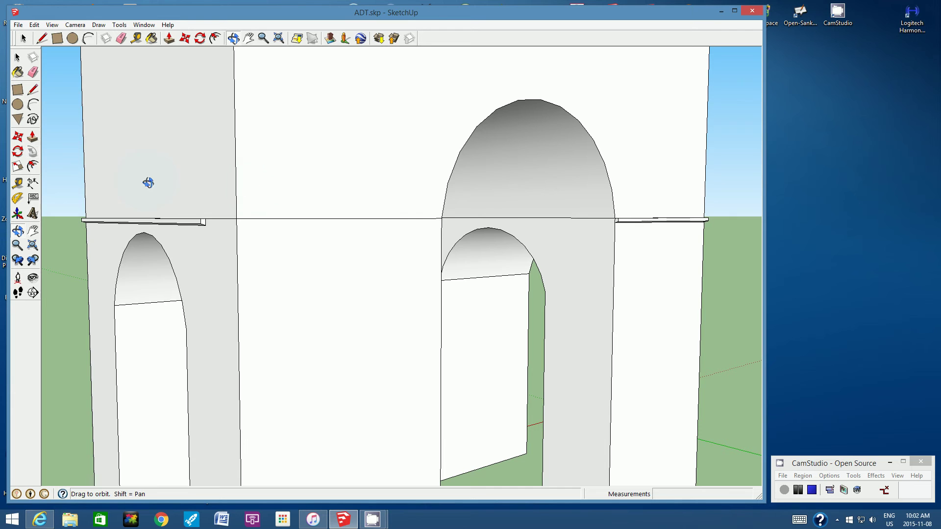
left_click(33, 152)
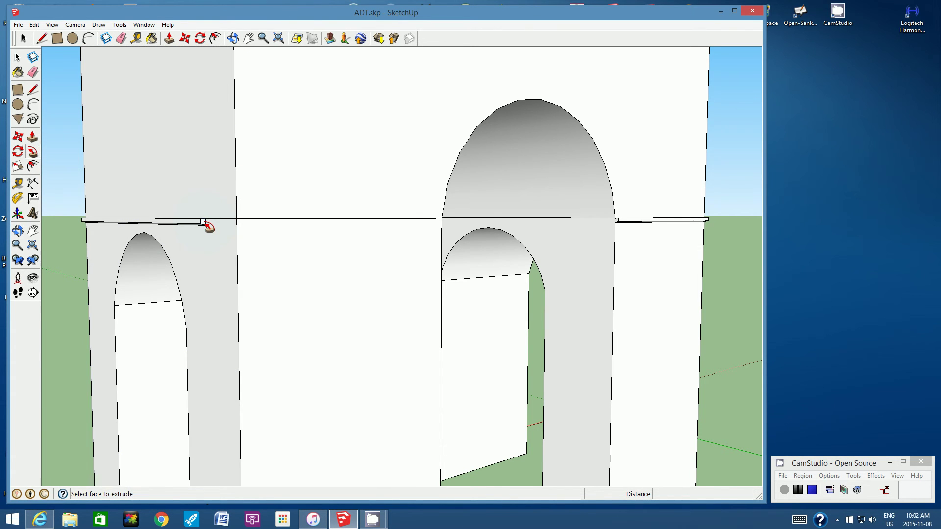
left_click(206, 224)
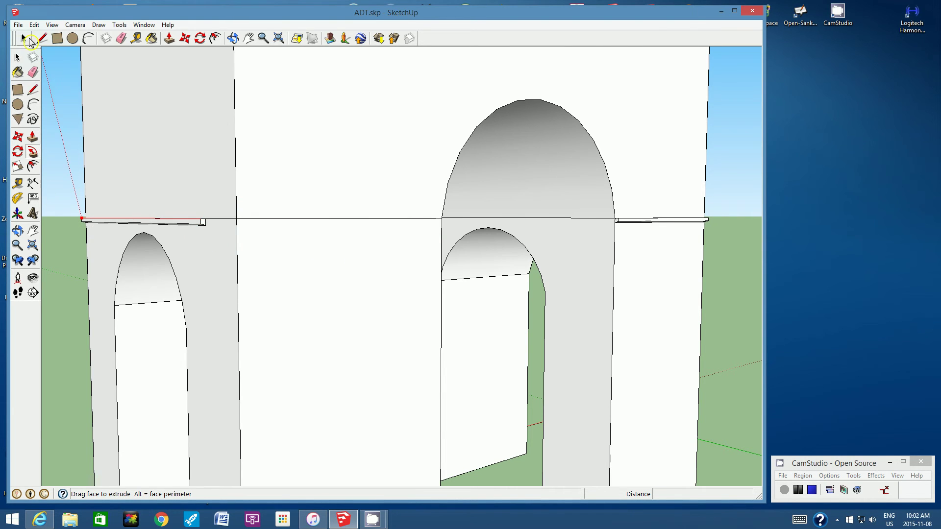
left_click(32, 166)
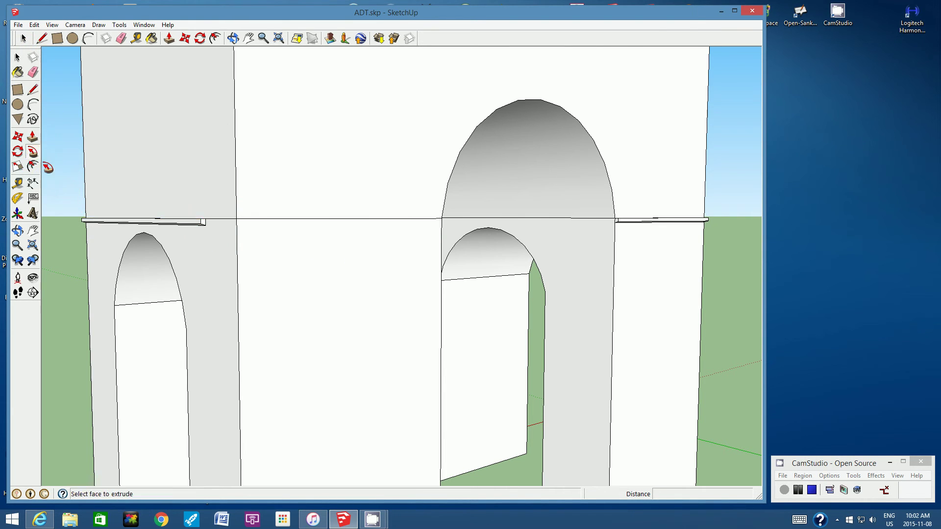
left_click(204, 223)
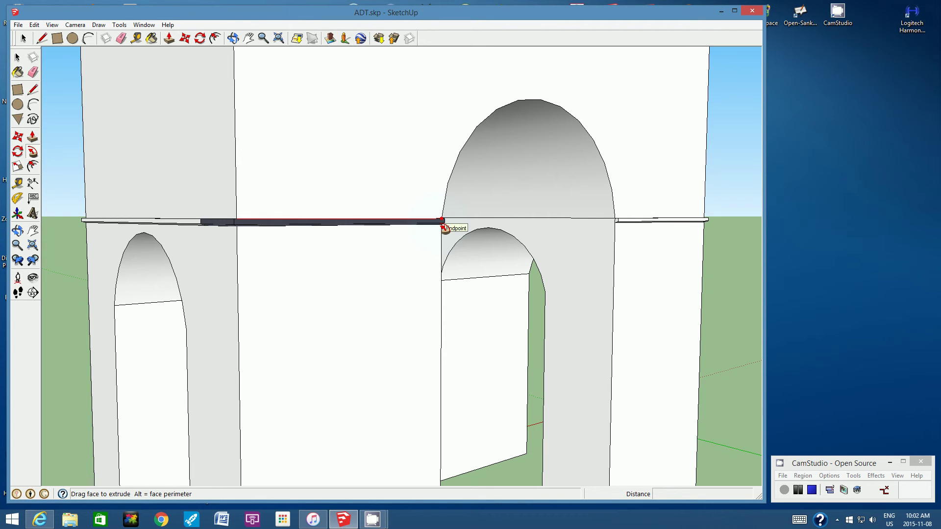
left_click(442, 225)
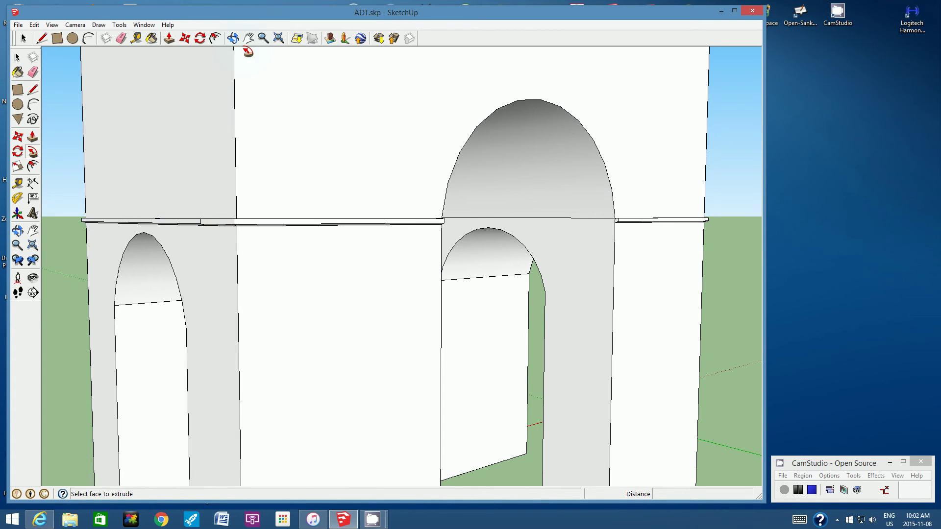
Step: Erase the seam lines across the top, front and underside of this pier's moulding where the two swept sections meet
left_click(262, 39)
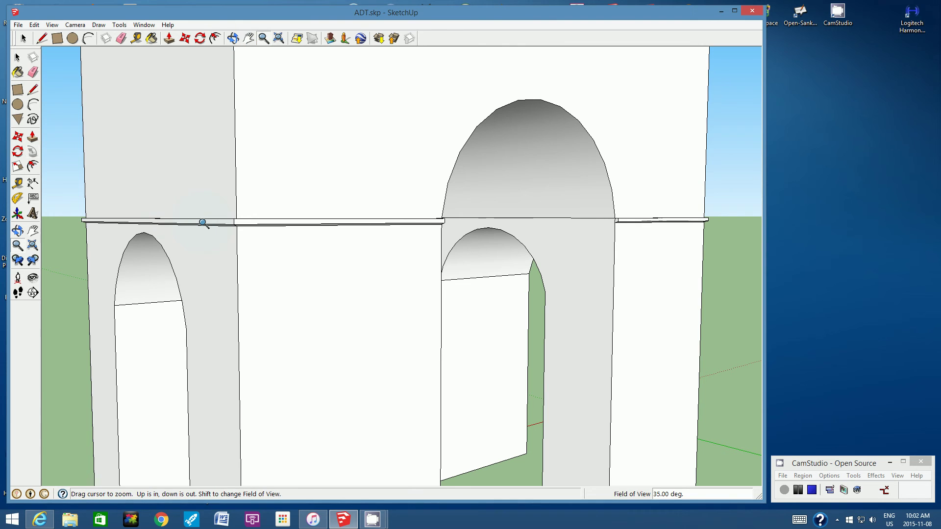
scroll(202, 223, "up", 8)
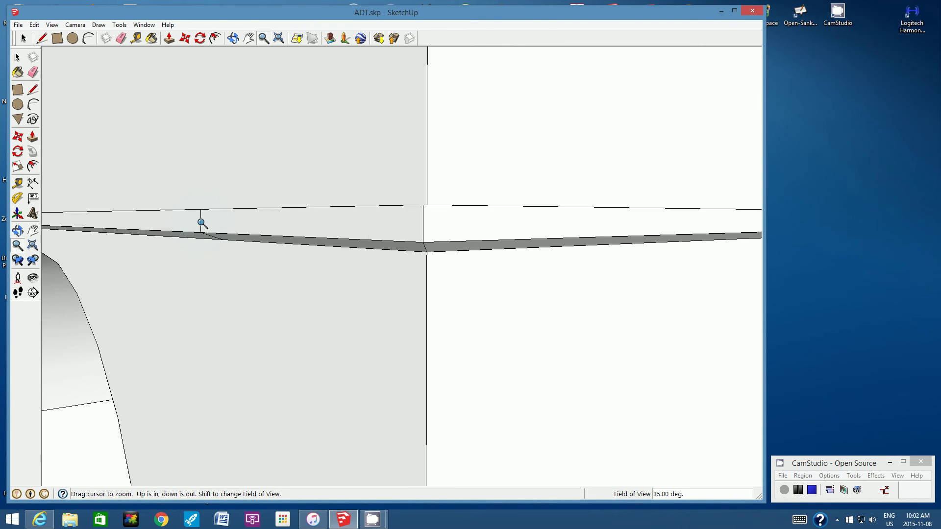
left_click(233, 38)
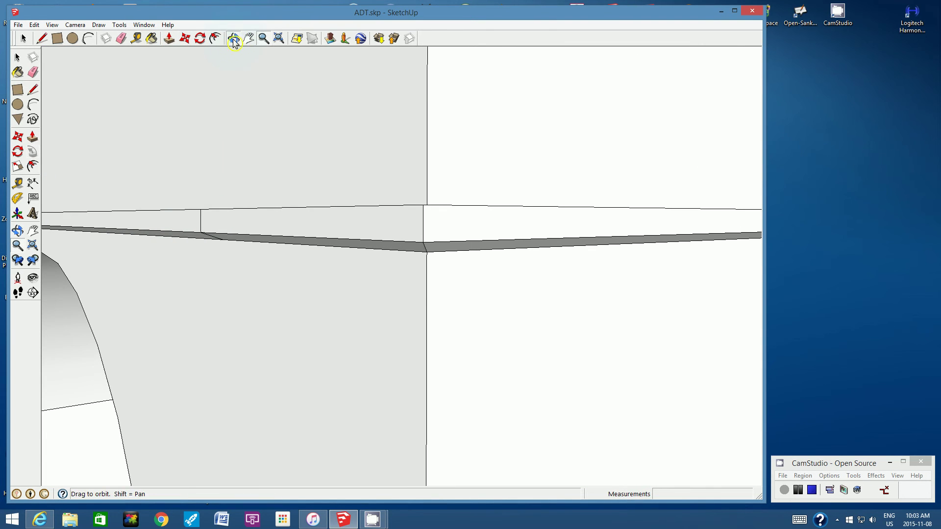
mouse_move(218, 147)
left_mouse_down()
mouse_move(203, 185)
mouse_move(222, 210)
mouse_move(215, 201)
left_mouse_up()
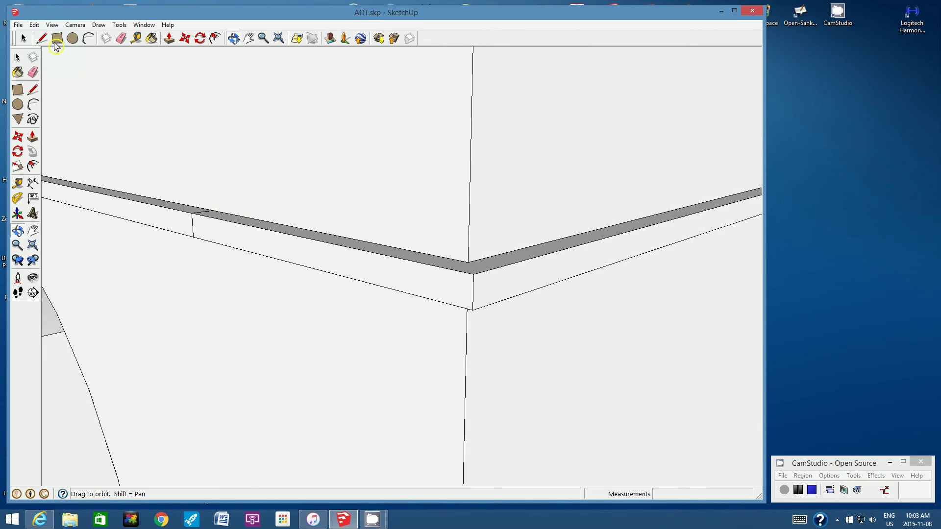
left_click(122, 42)
left_click(204, 210)
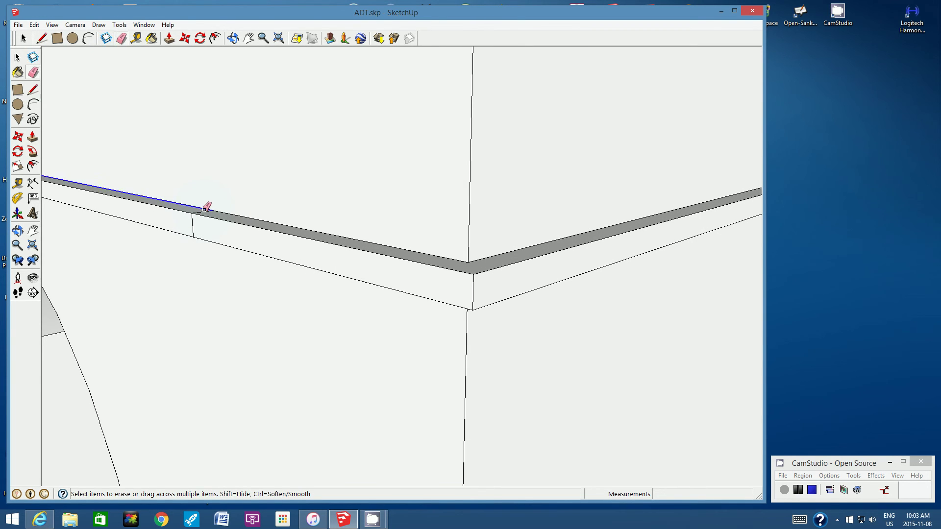
left_click(34, 25)
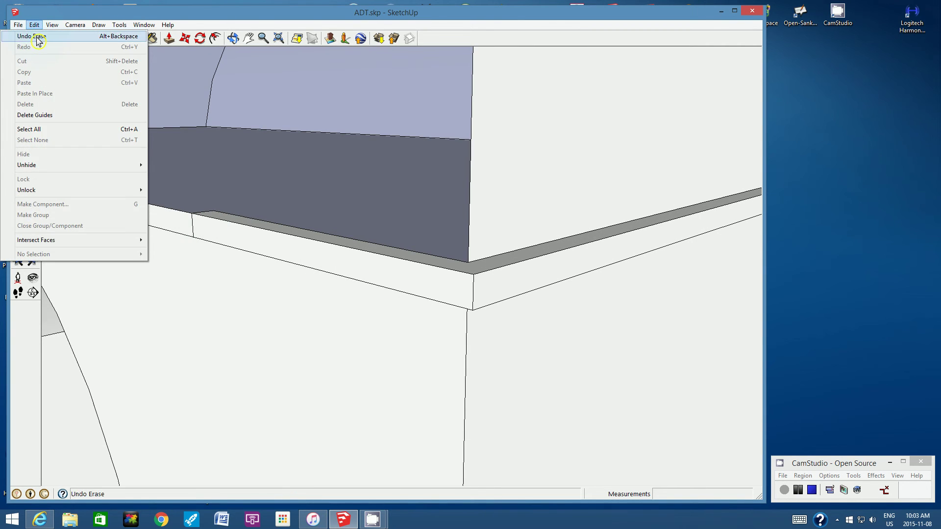
left_click(37, 36)
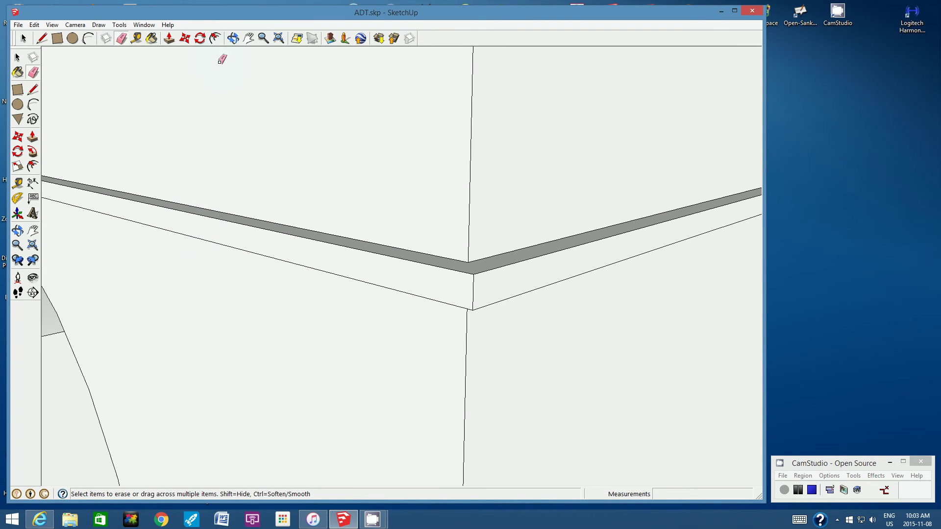
left_click(233, 38)
left_click_drag(243, 246, 240, 181)
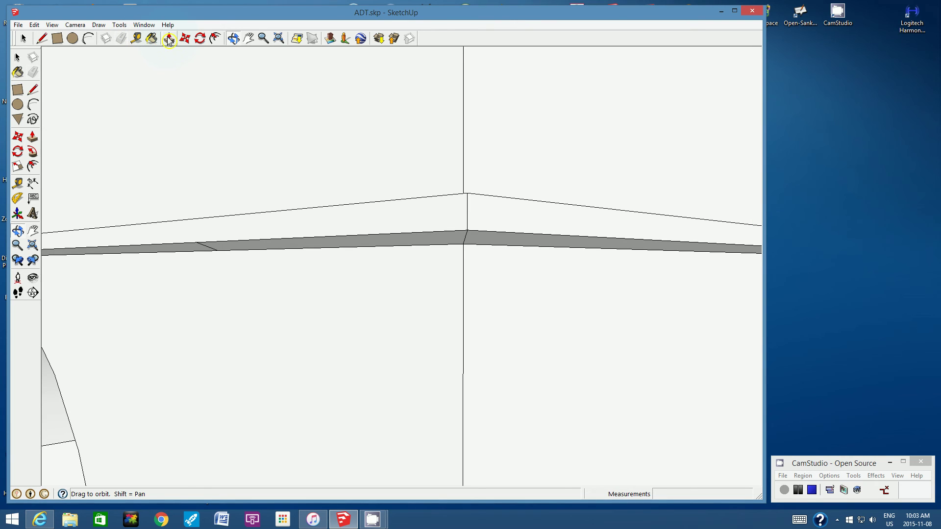
left_click(121, 38)
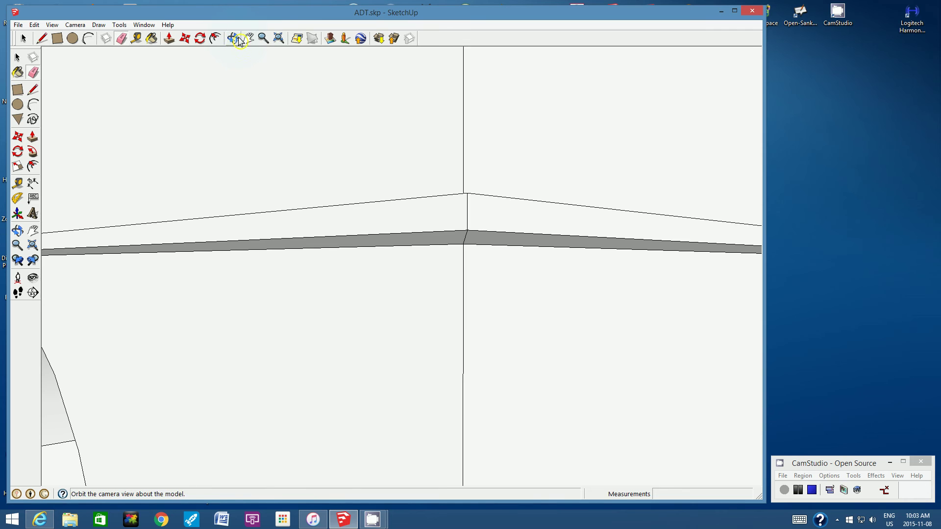
Step: Inspect the finished moulding on both piers from several sides, including the whole arch seen from the front
left_click(263, 38)
scroll(281, 191, "down", 6)
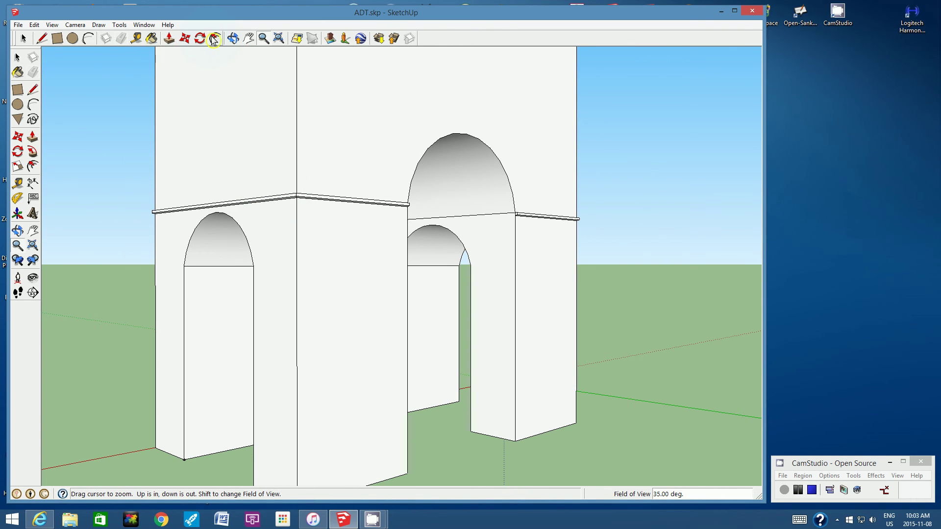
left_click(233, 38)
left_click_drag(245, 204, 505, 216)
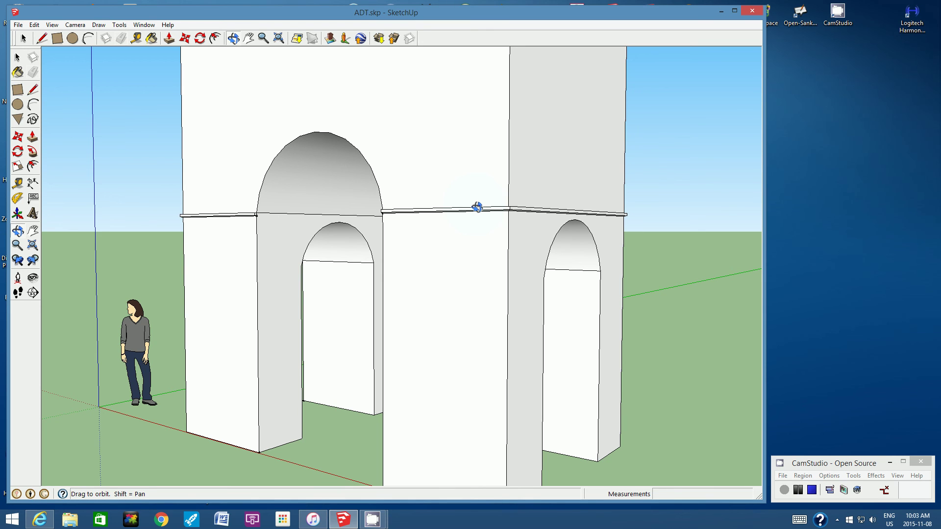
key("super+c")
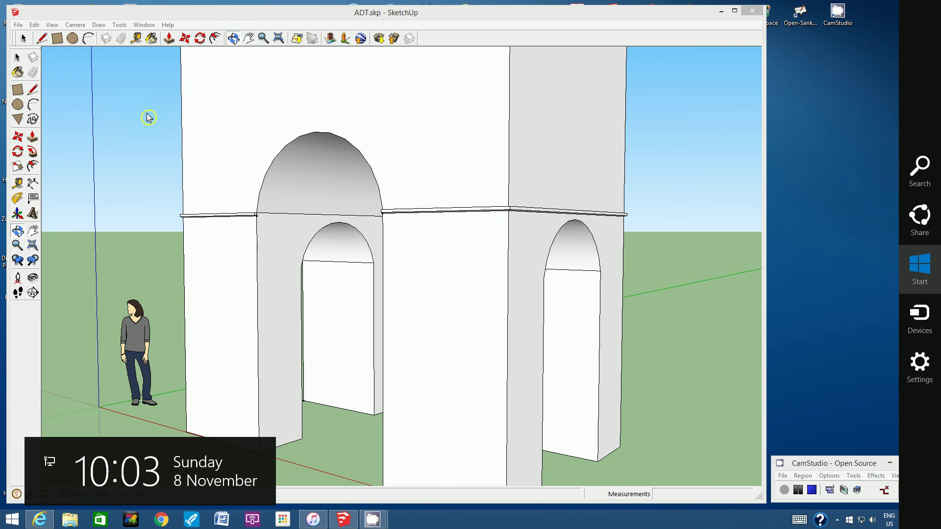
key("Escape")
left_click(226, 197)
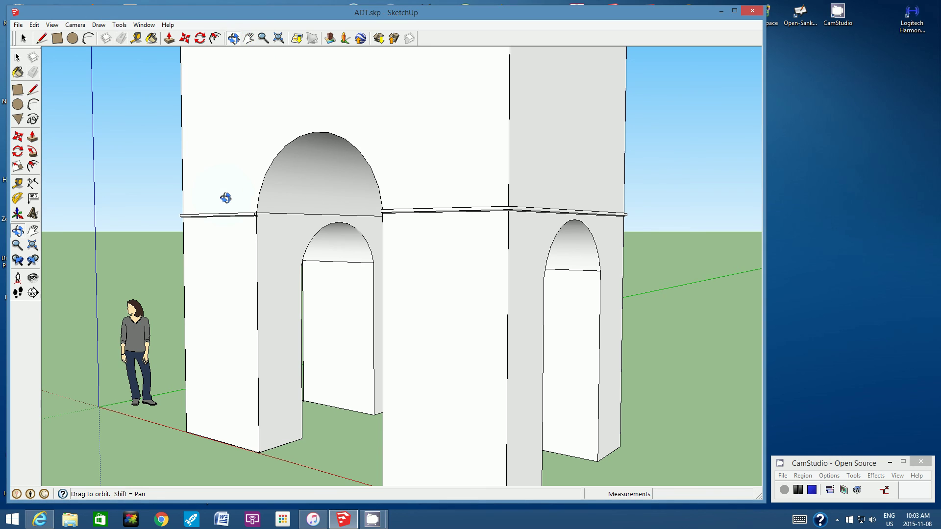
scroll(226, 197, "down", 4)
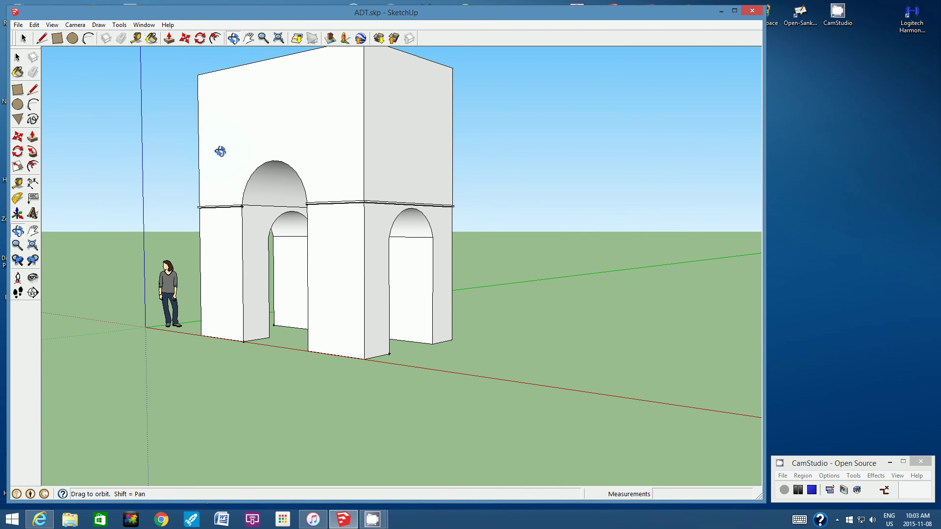
mouse_move(220, 152)
left_mouse_down()
mouse_move(288, 246)
mouse_move(246, 189)
mouse_move(424, 199)
mouse_move(355, 179)
mouse_move(439, 172)
mouse_move(221, 147)
left_mouse_up()
Step: Save the model under its existing file name
left_click(18, 25)
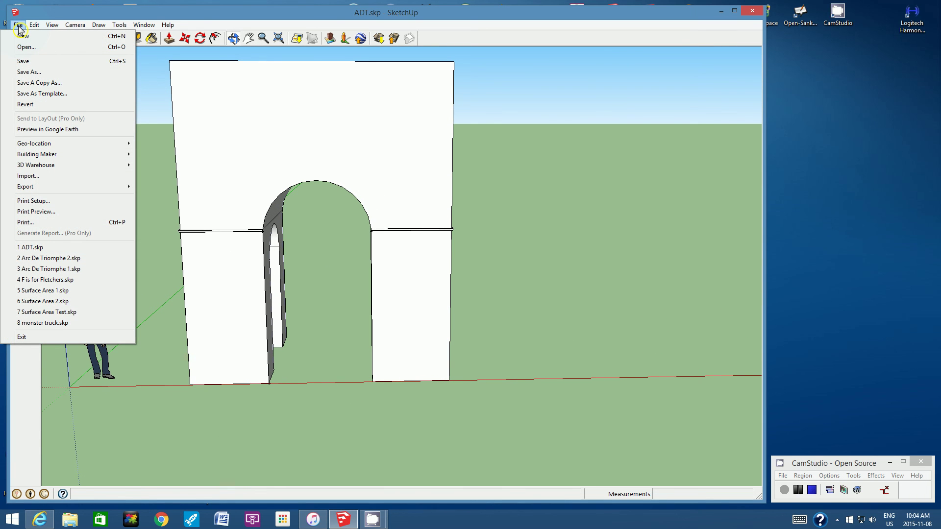
left_click(28, 62)
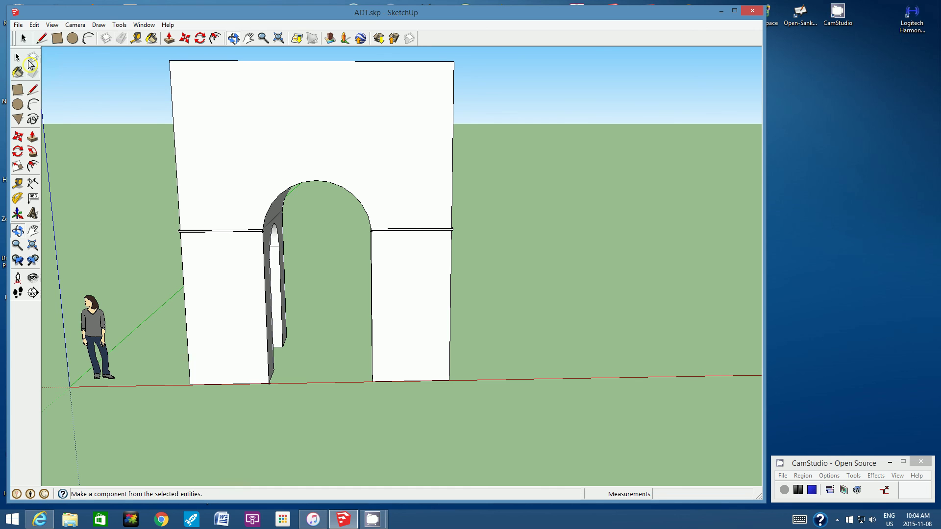
Step: Switch to the browser to examine the Arc de Triomphe 3D model reference images, and return to SketchUp
left_click(42, 521)
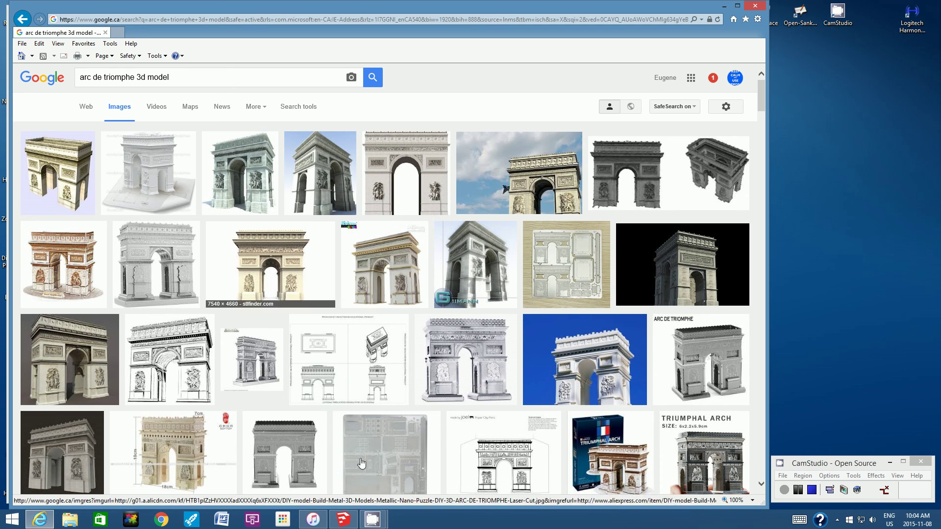
left_click(343, 519)
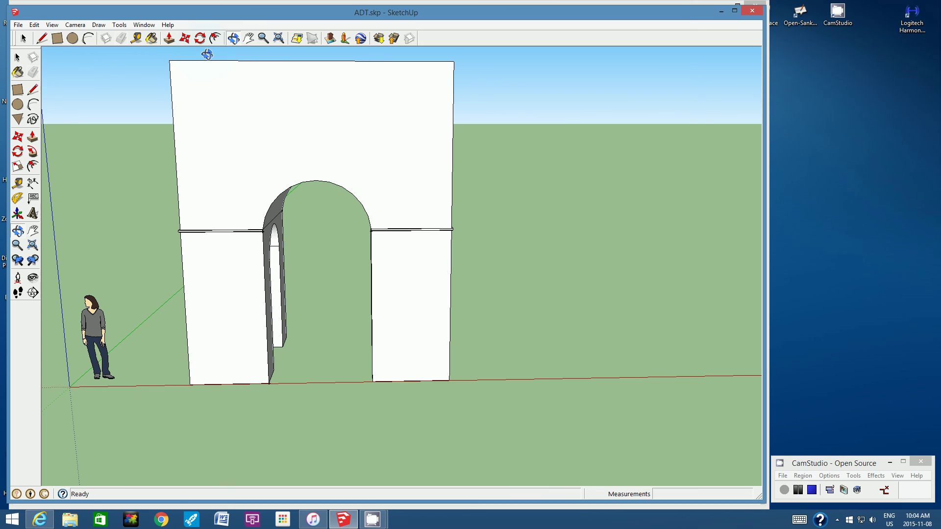